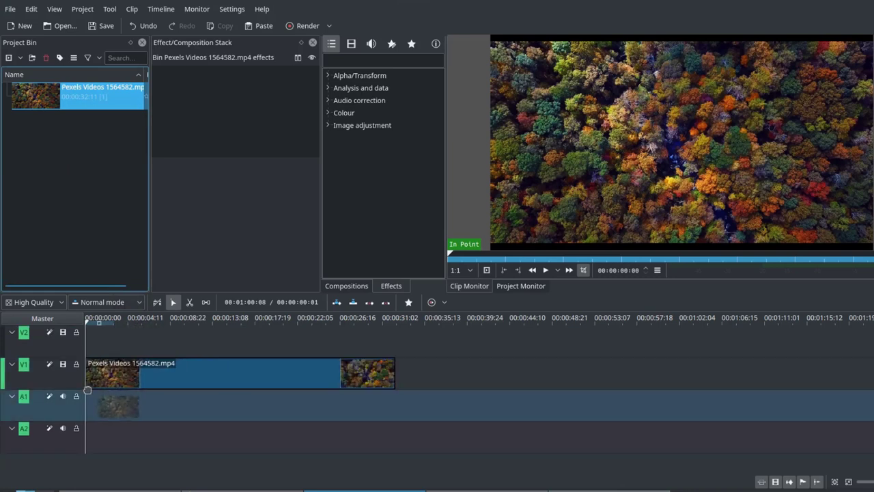
Step: Play the forest clip from the timeline's start, reduce the monitor preview resolution to 720p, and play it again
click(86, 345)
key(space)
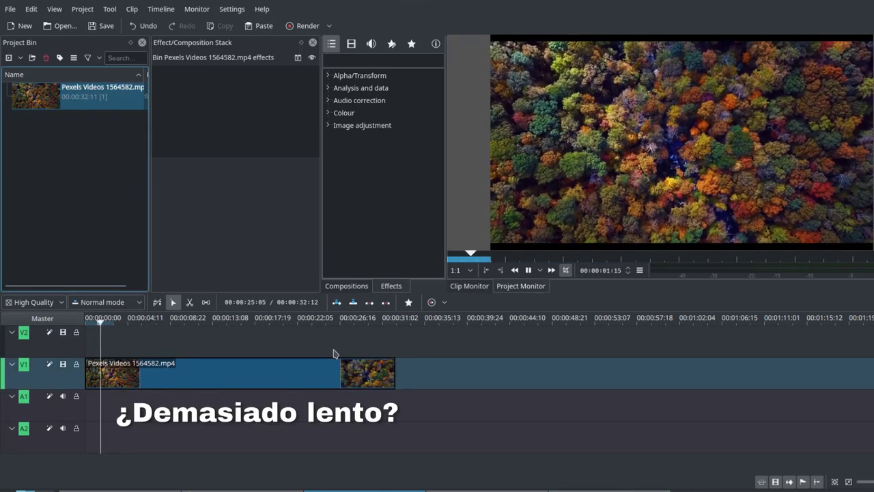
key(space)
click(462, 272)
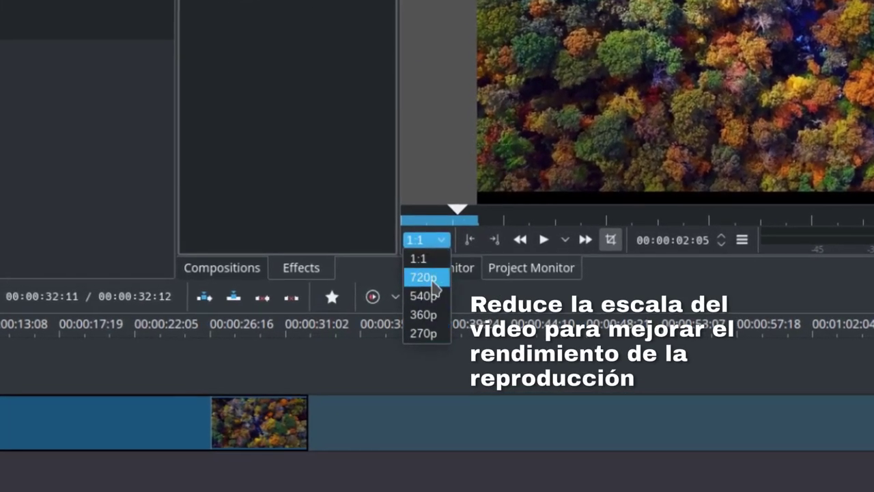
click(432, 278)
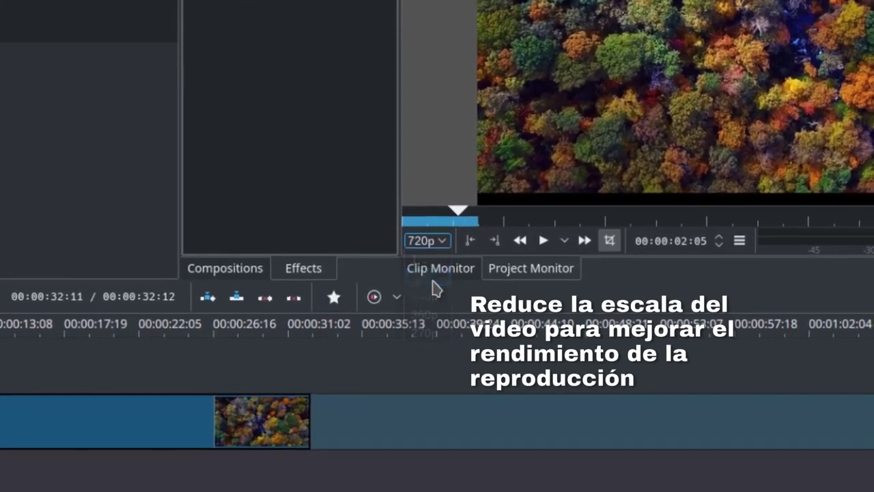
key(space)
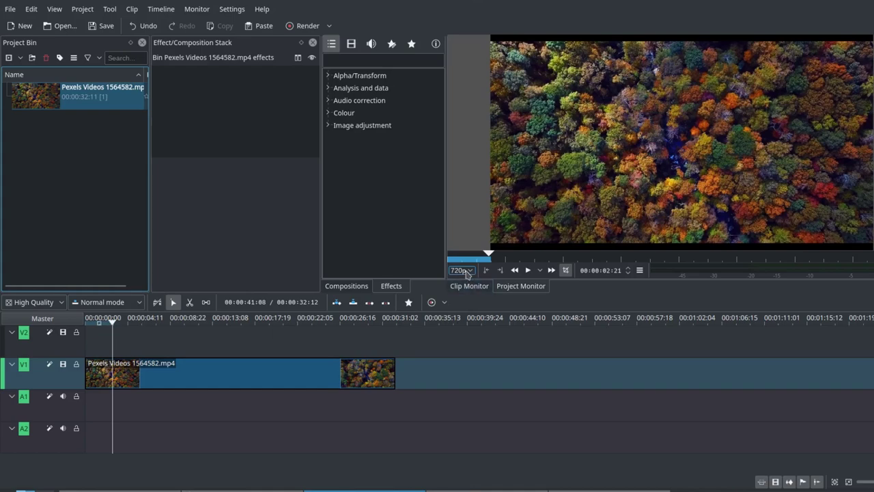
click(467, 272)
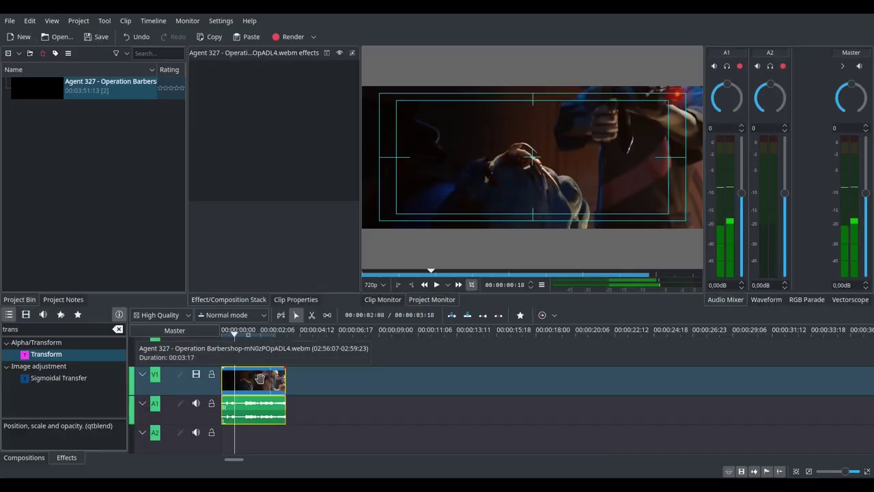
Step: Paste a copy of the Agent 327 clip directly after the original and set the copy's speed to 80%
key(ctrl+v)
drag(381, 383, 348, 383)
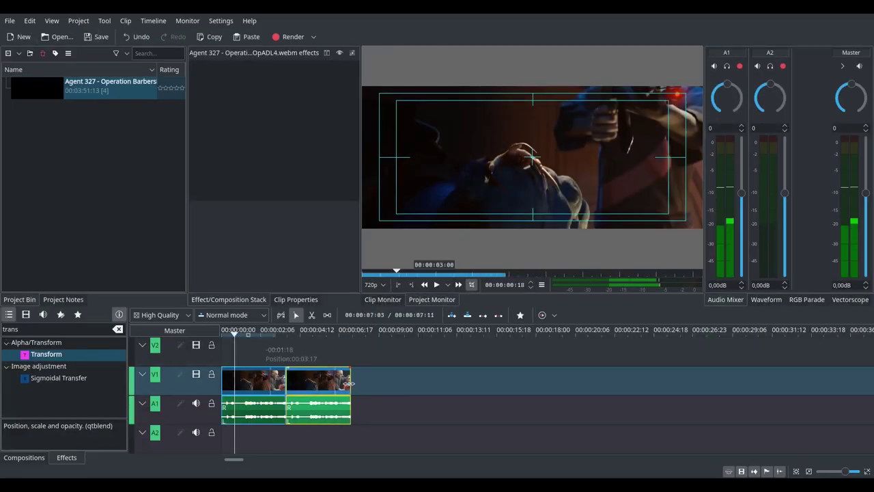
right_click(324, 382)
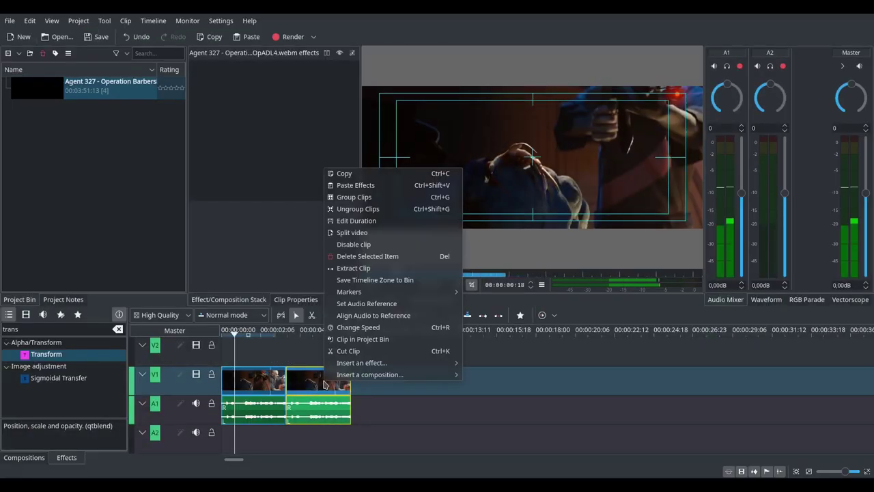
click(385, 327)
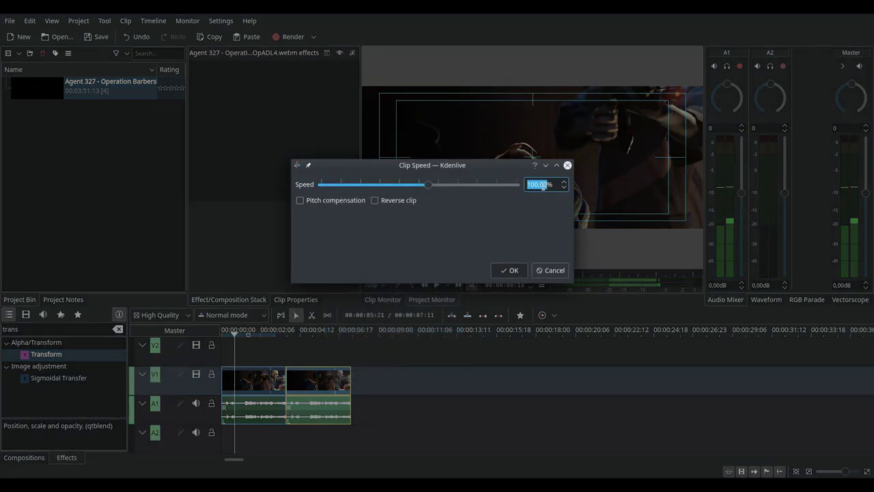
scroll(542, 185, down, 1)
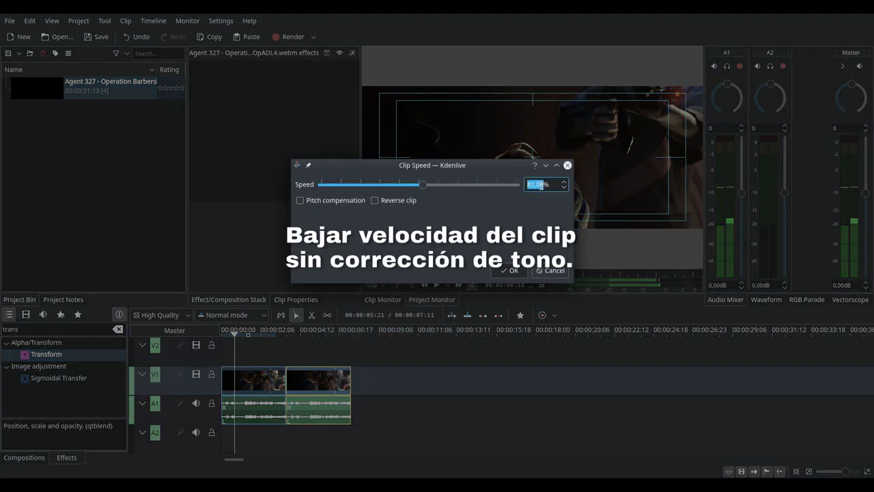
scroll(540, 184, down, 1)
click(510, 271)
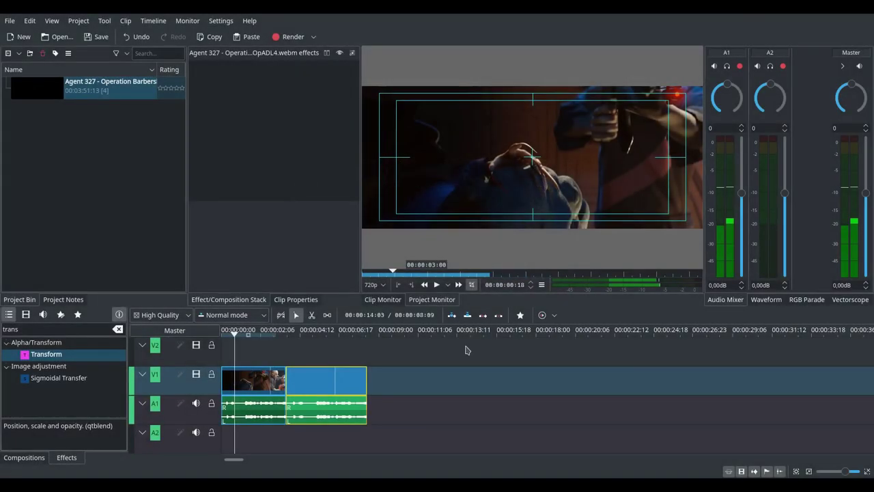
Step: Play the slowed copy from its beginning to check its sound without pitch compensation
click(287, 363)
key(space)
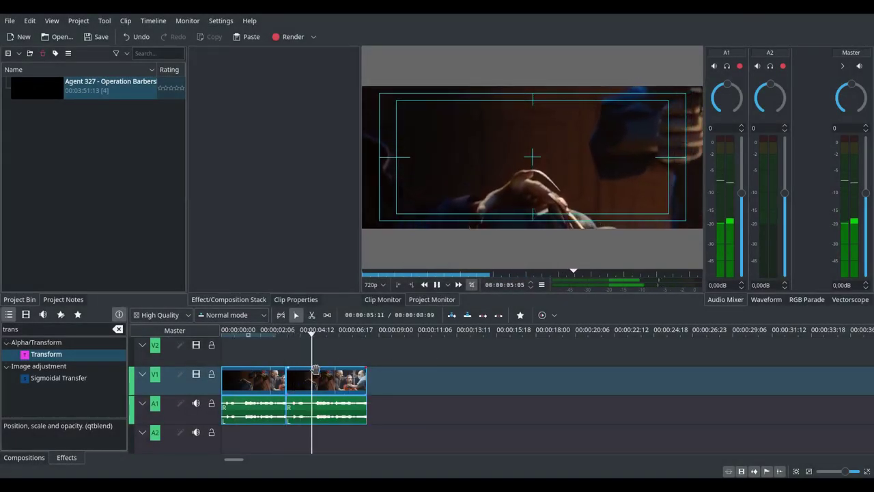
key(space)
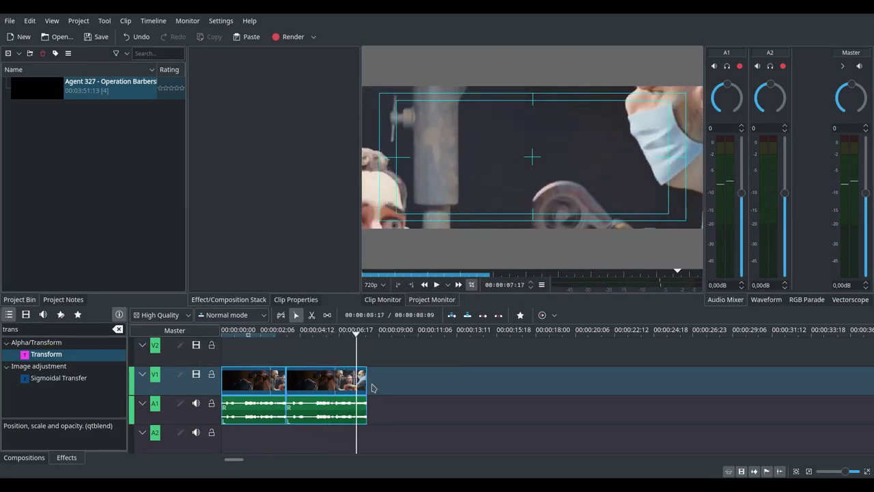
Step: Paste another copy of the slowed clip after it, enable pitch compensation in its speed settings, and play it
key(ctrl+v)
right_click(390, 379)
click(387, 229)
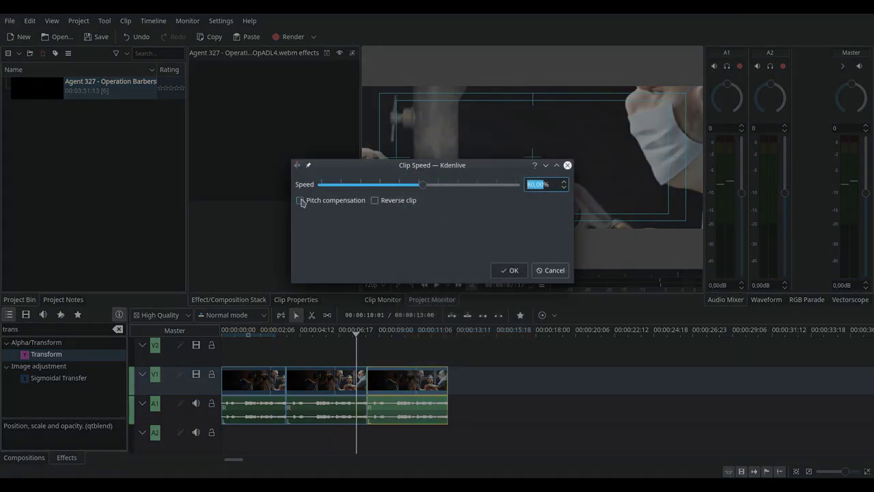
click(504, 271)
key(space)
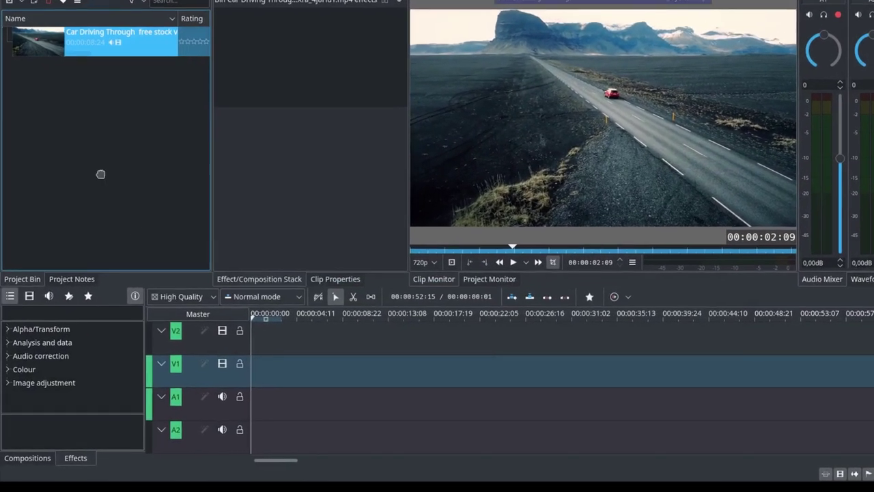
Step: Place the car driving clip at the start of track V1 and apply the Motion Tracker effect to it
drag(100, 174, 257, 378)
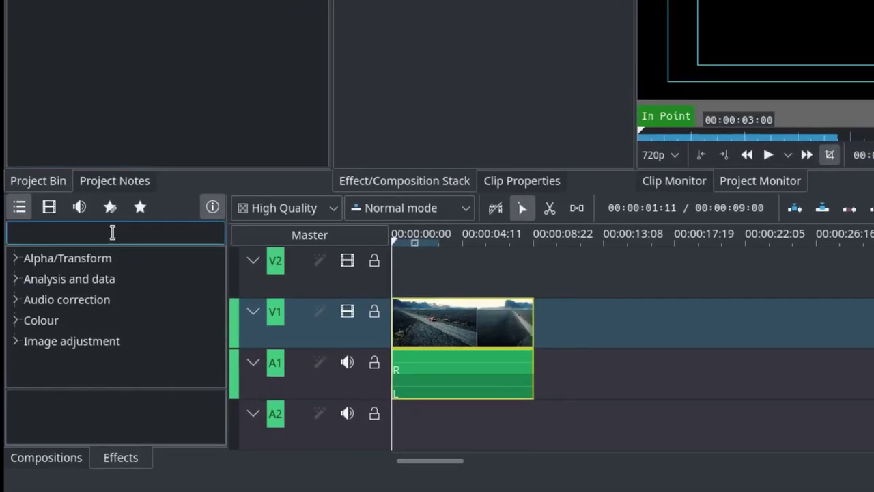
click(110, 242)
text(m)
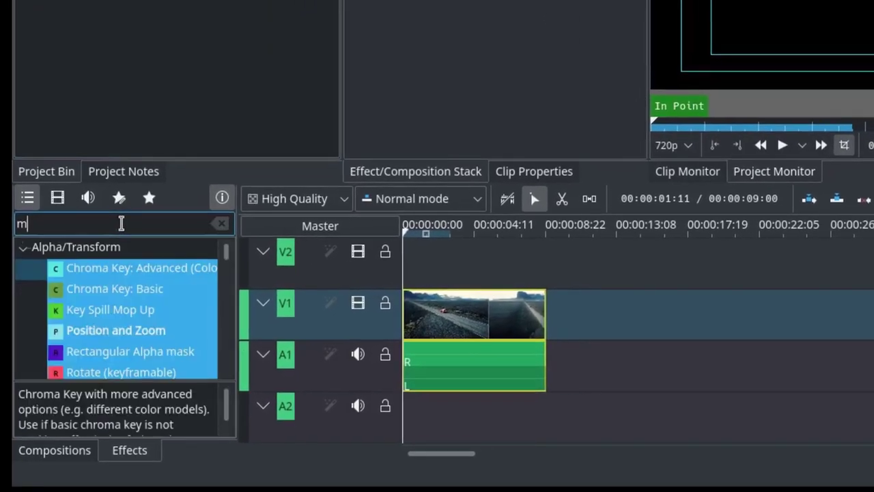
text(oti)
drag(102, 261, 467, 321)
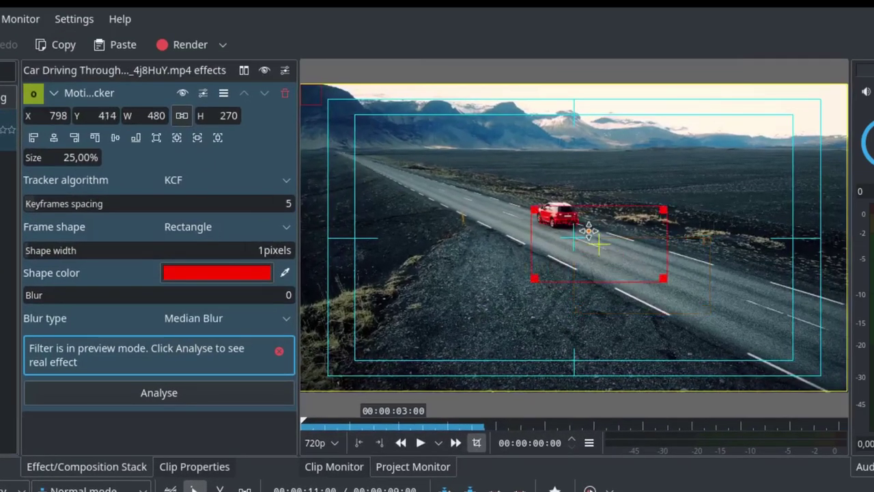
Step: Center the tracking region on the car and configure the tracker with CSRT, keyframes spacing 1, Arrow shape and 10-pixel shape width
drag(588, 231, 557, 212)
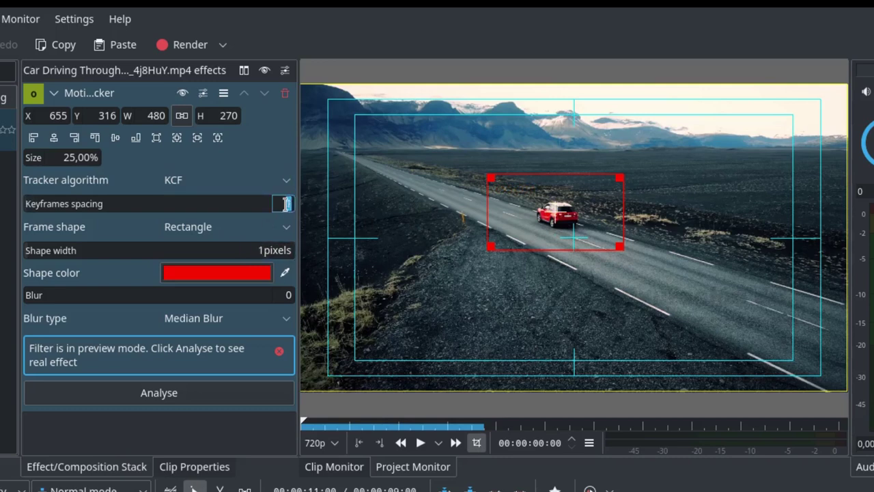
click(215, 180)
click(205, 220)
click(217, 232)
click(193, 288)
scroll(287, 250, up, 1)
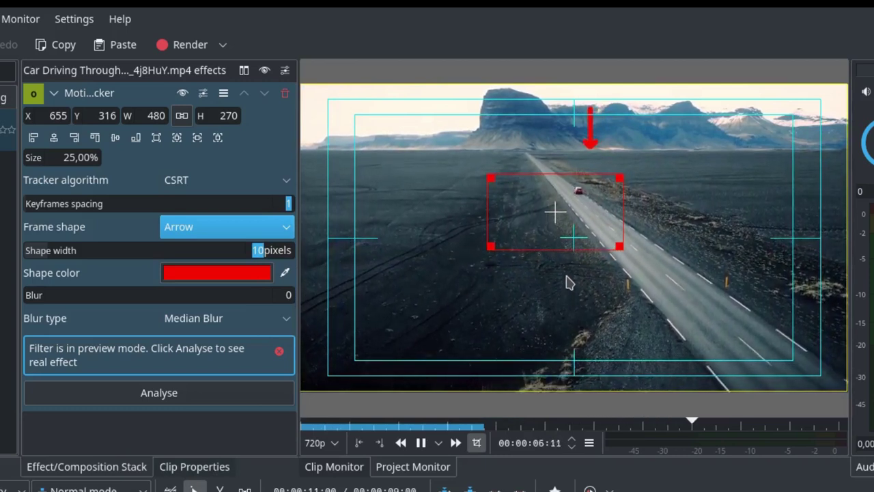
Step: Return to the clip's start, enlarge the tracking region to about 677 by 425 centered on the car, and analyse the motion
key(space)
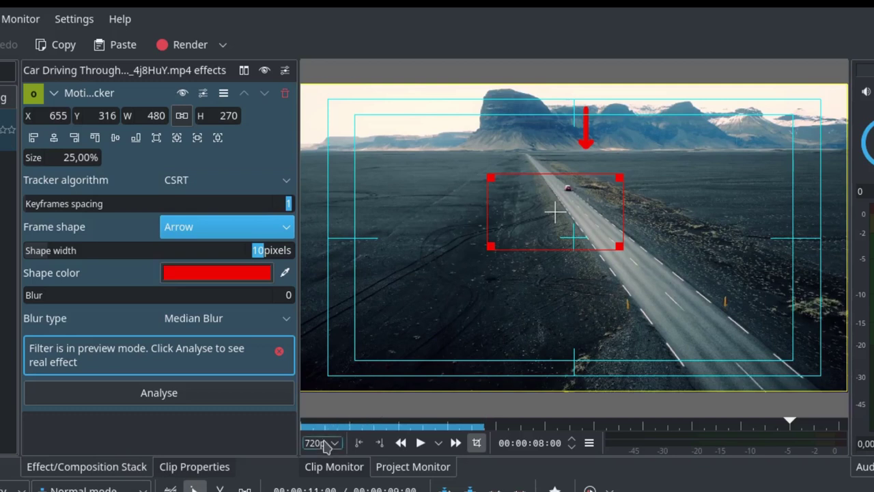
click(357, 443)
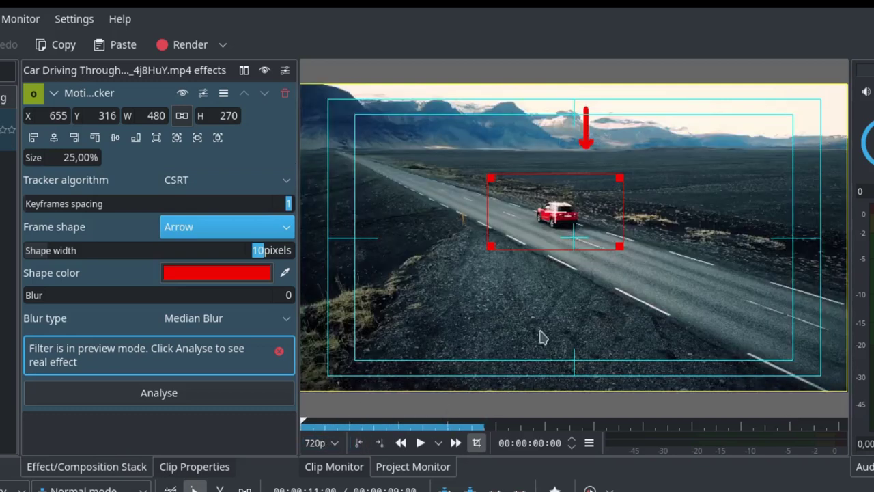
drag(618, 246, 676, 290)
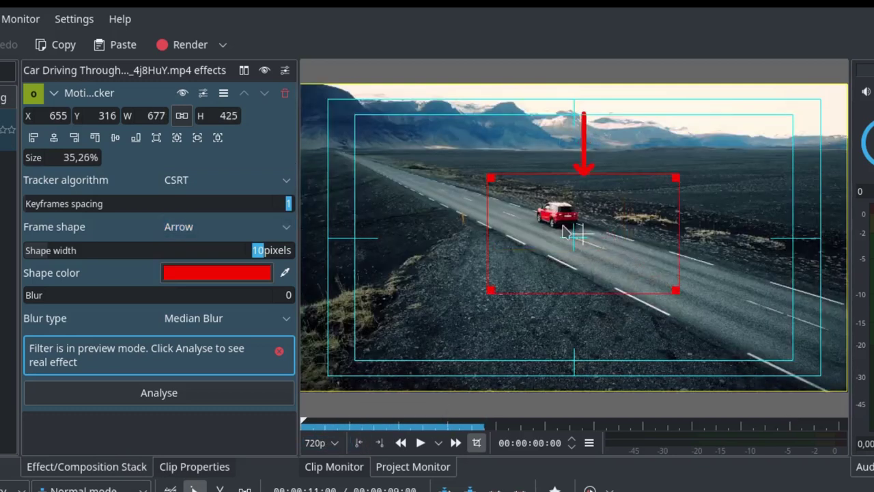
drag(578, 231, 550, 217)
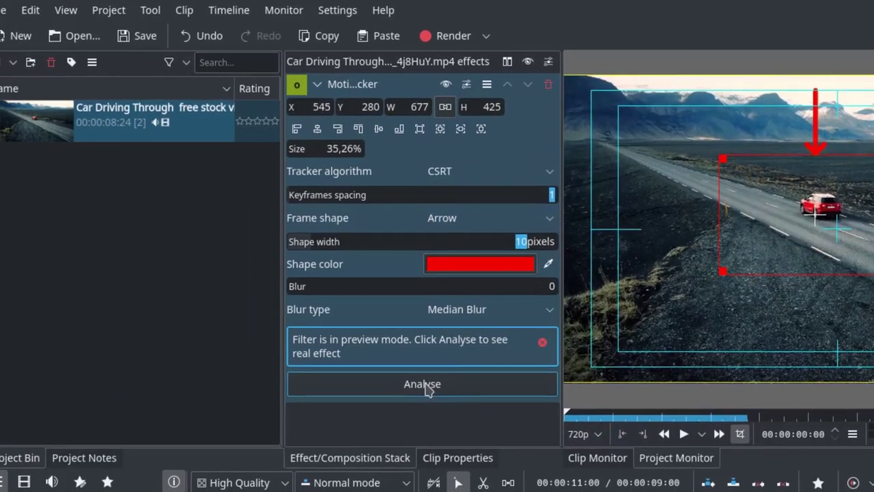
click(166, 399)
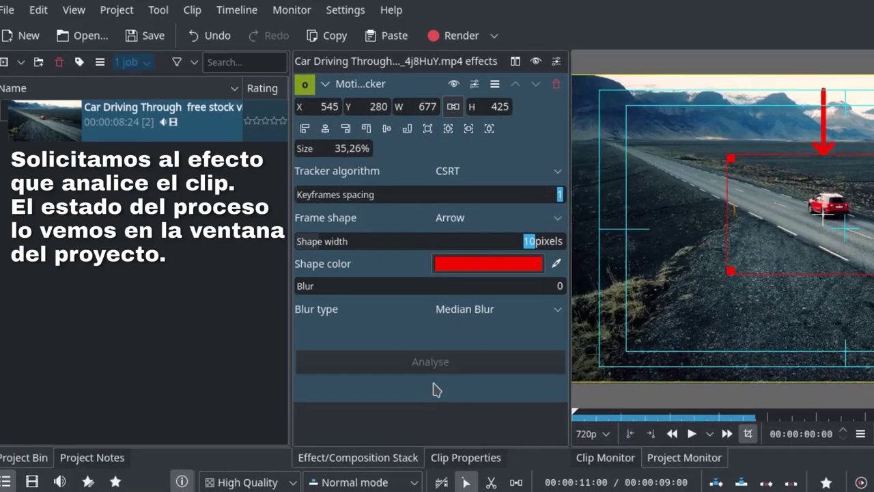
Step: Create a title clip containing the text "Motion tracking"
right_click(82, 222)
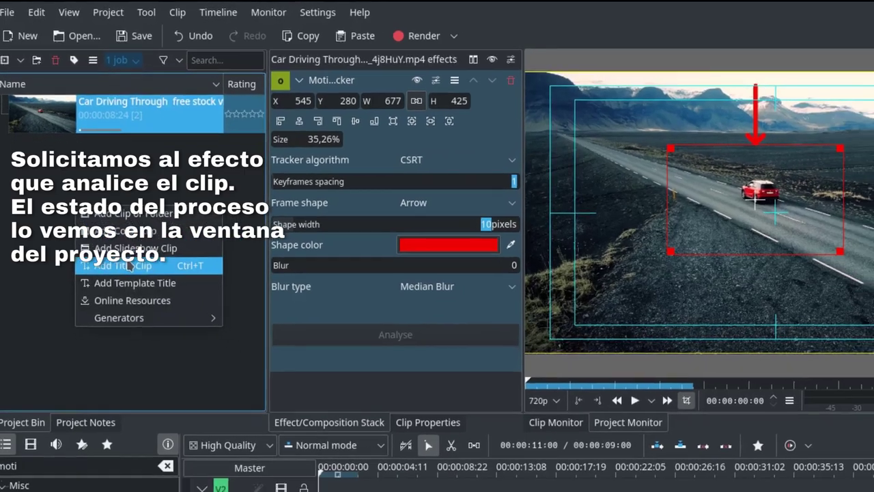
click(132, 286)
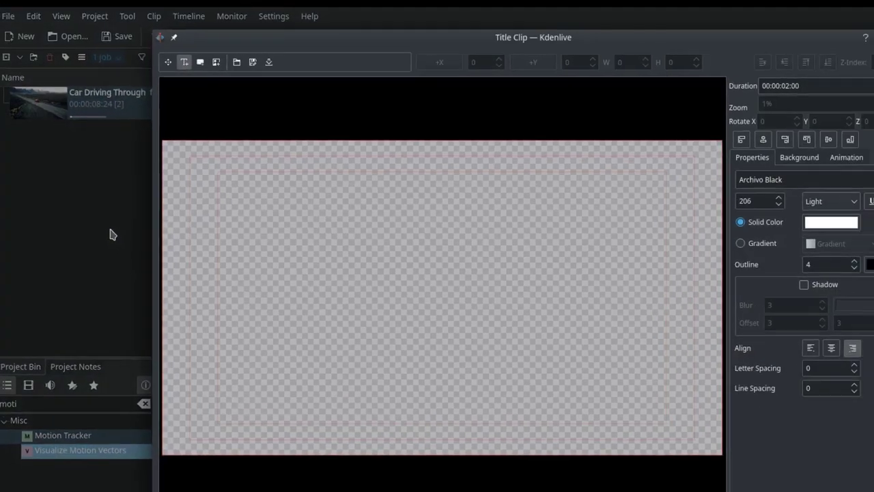
click(291, 213)
text(Moti)
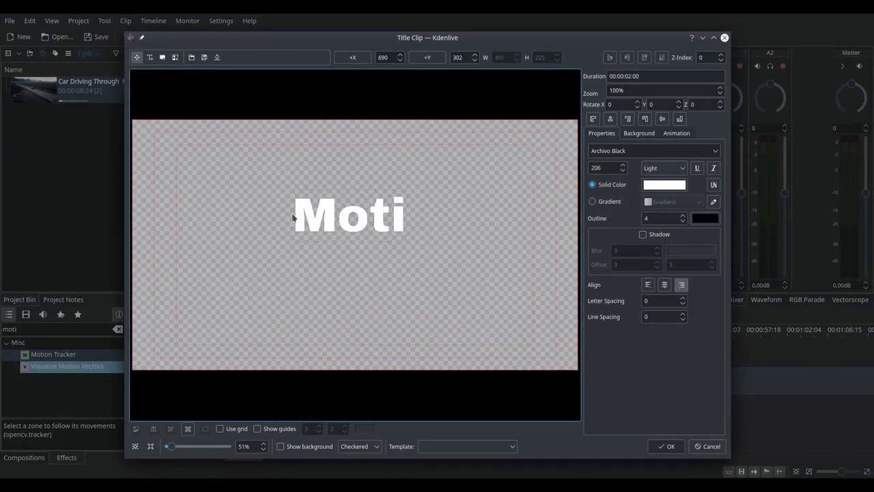
text(on trackin)
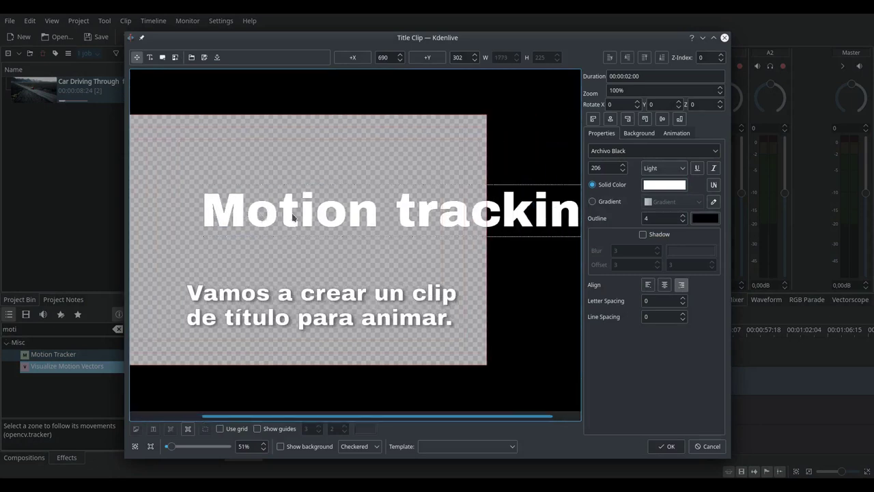
Step: Center the title text horizontally and vertically in the frame and save the title clip
drag(428, 220, 338, 257)
scroll(338, 256, left, 5)
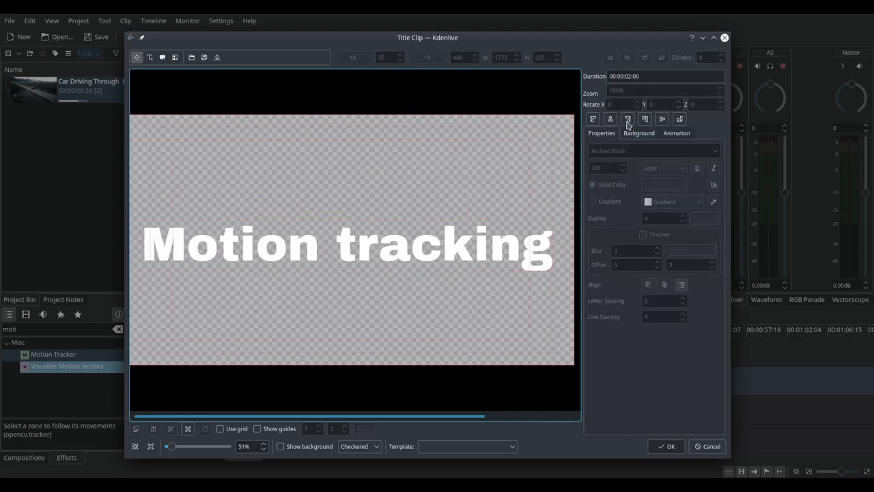
click(467, 235)
click(611, 120)
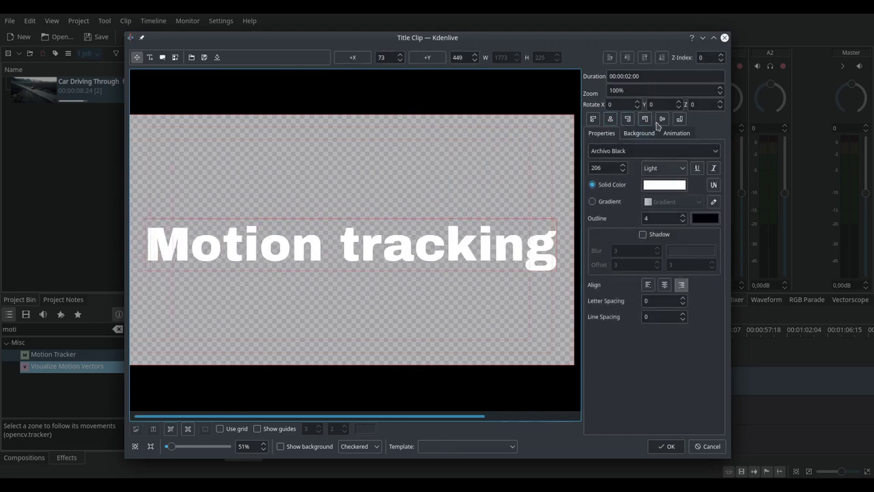
click(663, 121)
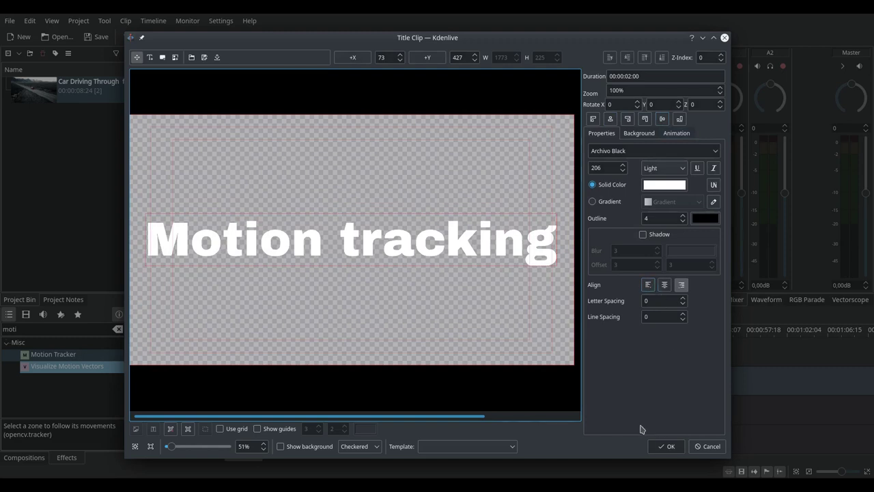
click(668, 446)
Step: Place the title on track V2 over the full length of the car clip and apply the Transform effect to it
drag(34, 122, 302, 354)
click(41, 344)
click(39, 329)
text(trans)
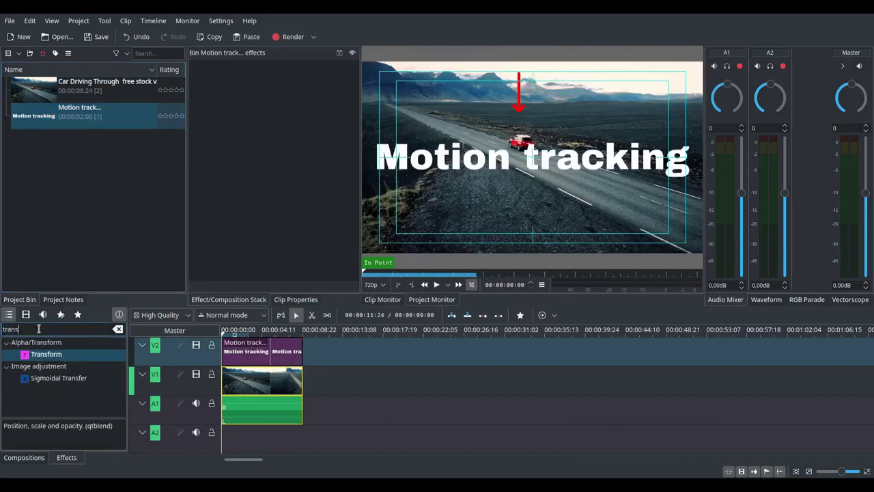
click(63, 354)
drag(247, 356, 263, 350)
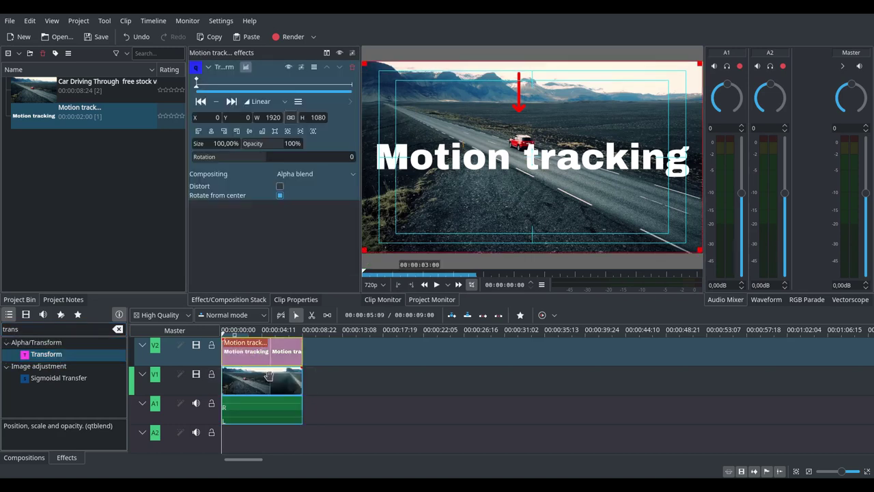
Step: Set the car clip's Motion Tracker shape width to 0 pixels, then select the title clip and play the timeline
click(267, 380)
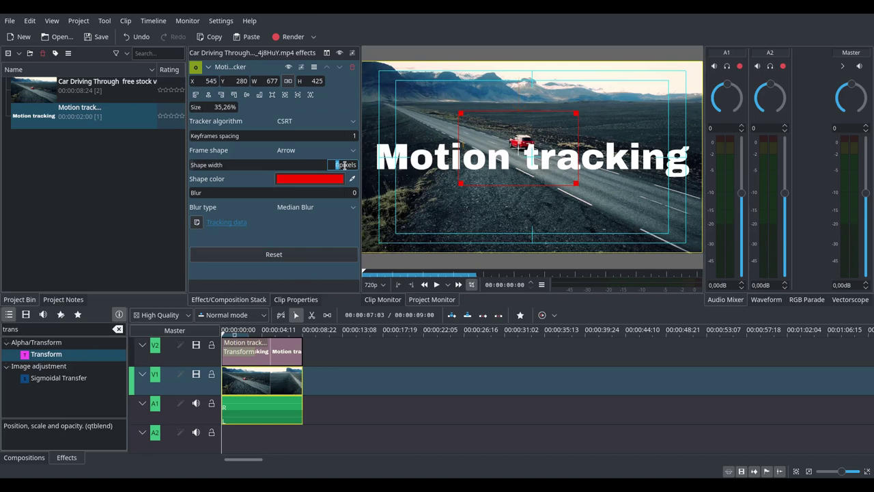
click(253, 351)
key(space)
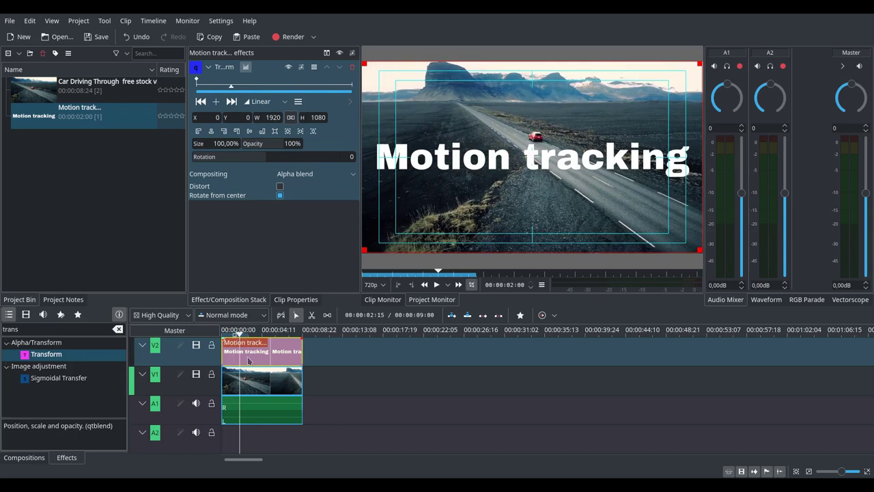
Step: Import the copied motion-tracking data as keyframes into the title clip's Transform effect, mapping Geometry to Rectangle, and preview the animated title
click(298, 102)
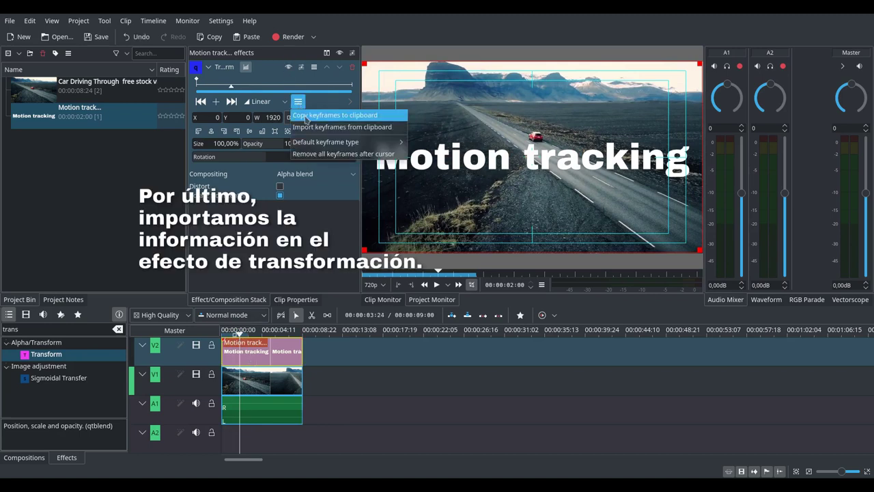
click(314, 127)
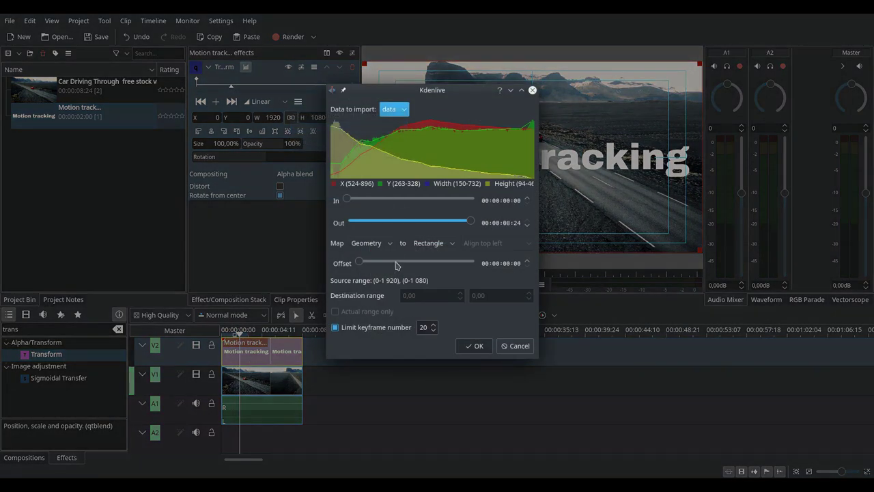
click(478, 346)
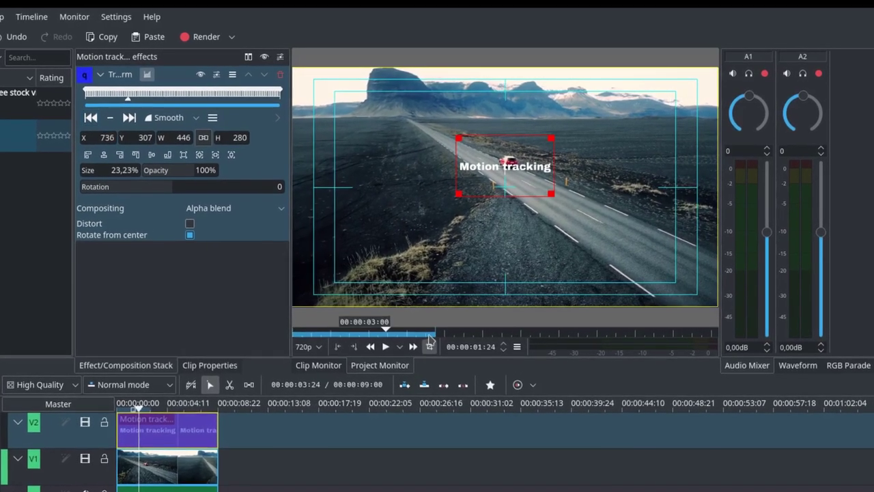
click(370, 346)
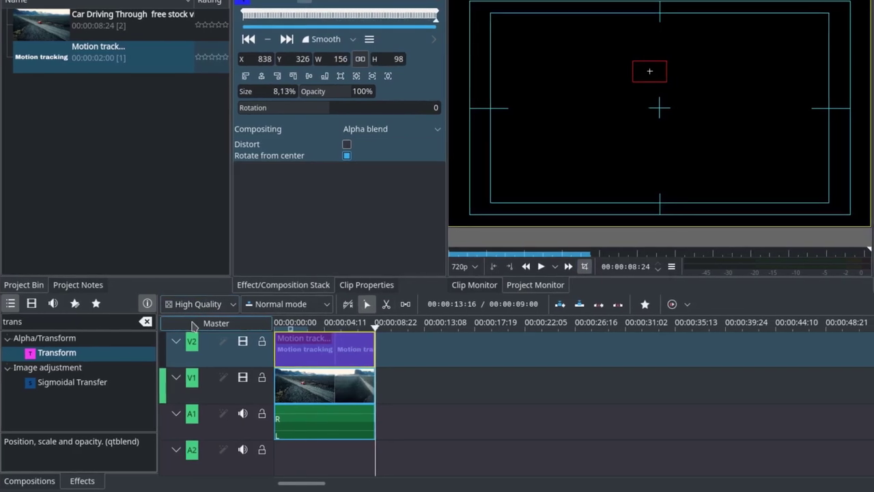
Step: At the project's start, set the master channel's Transform effect to 200% size and reposition the frame to about X -476, Y -78
click(193, 325)
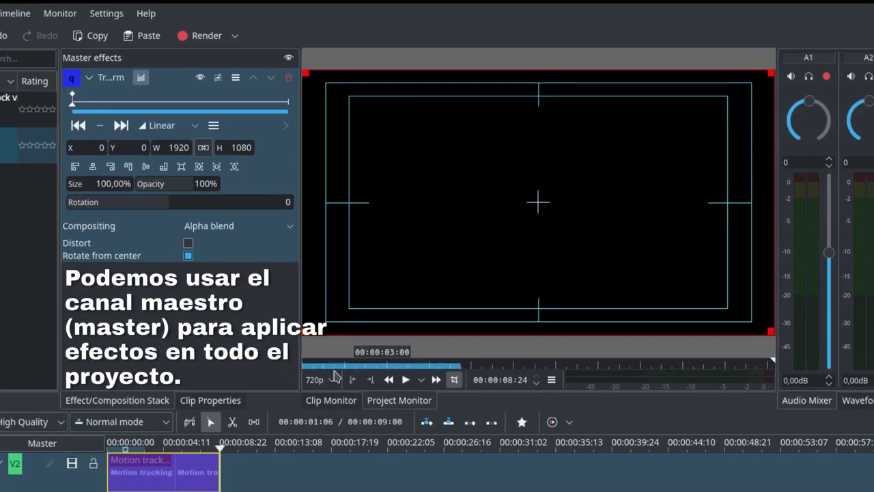
key(Home)
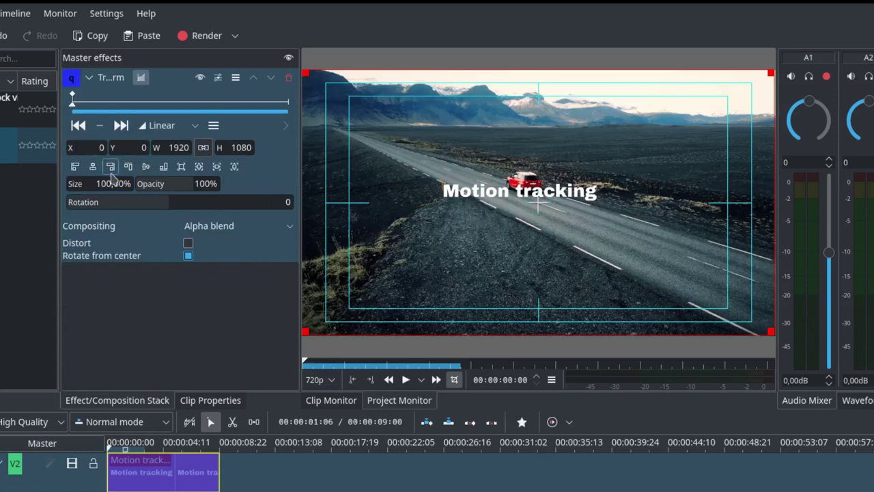
scroll(110, 183, up, 10)
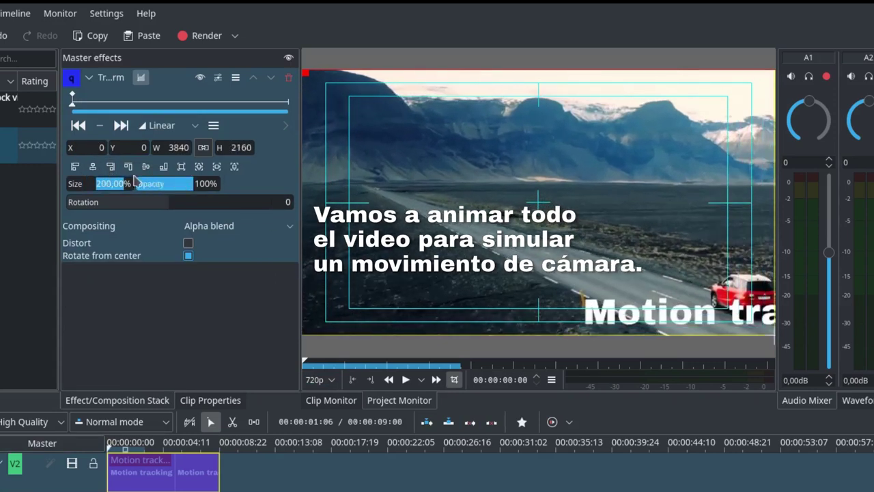
click(93, 167)
drag(545, 332, 659, 314)
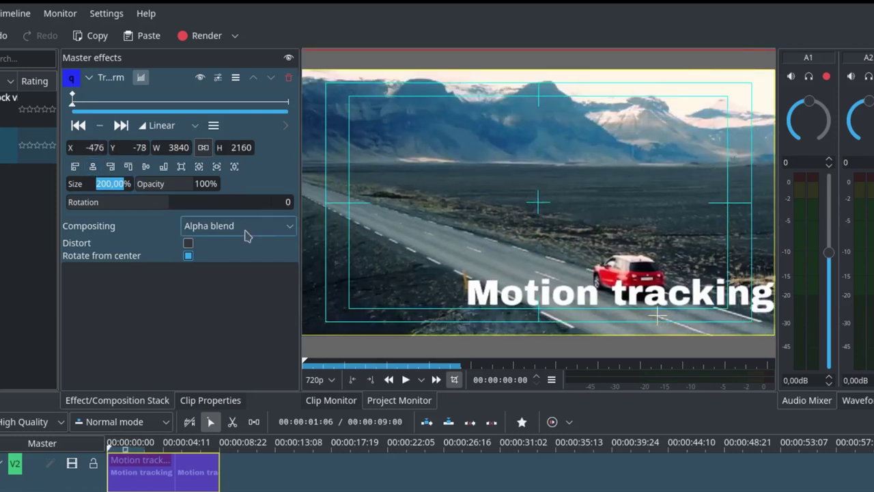
Step: Set the master Transform effect's size to 100% at its end keyframe and play the project from the beginning
click(121, 125)
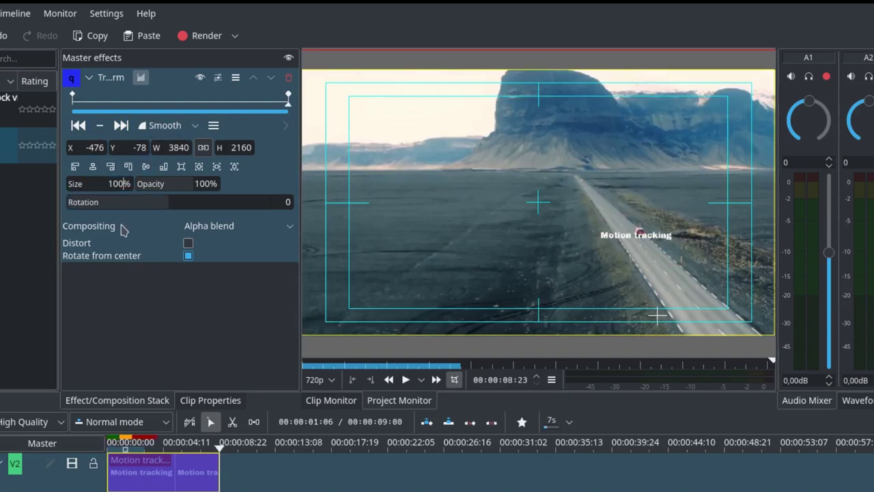
key(Return)
key(Home)
key(space)
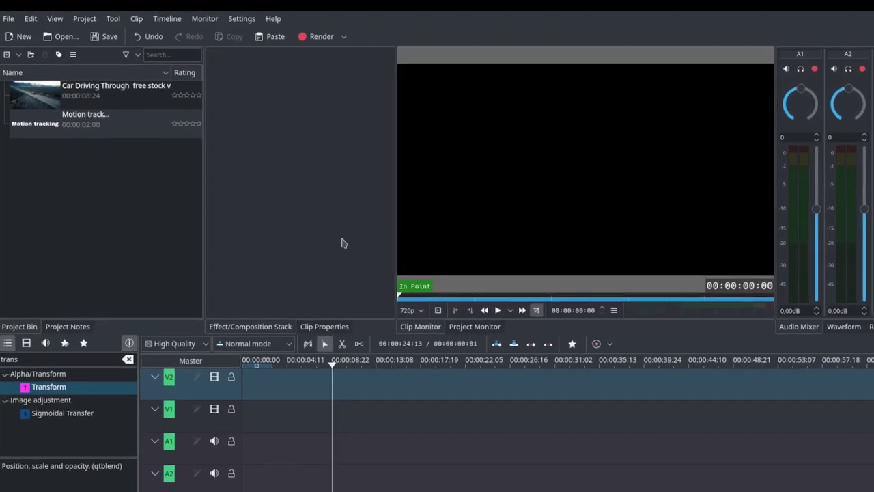
Step: Switch the keyboard shortcut scheme to the Premiere scheme and apply it
click(259, 15)
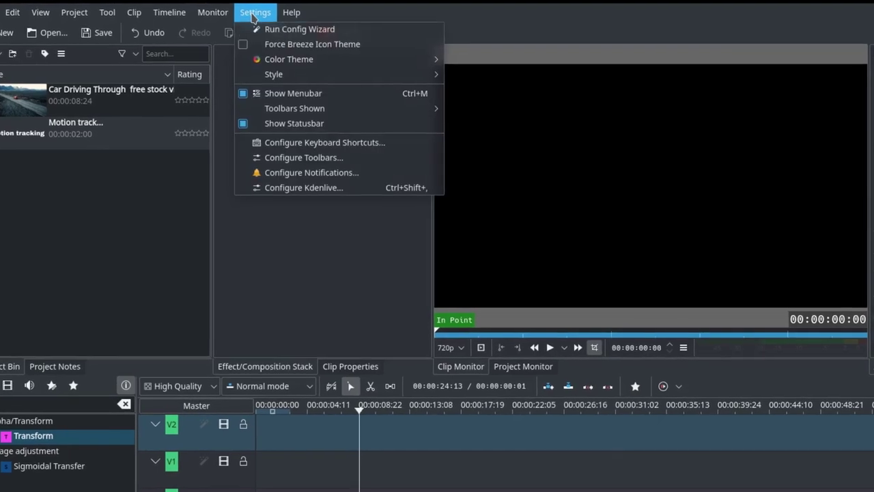
click(273, 139)
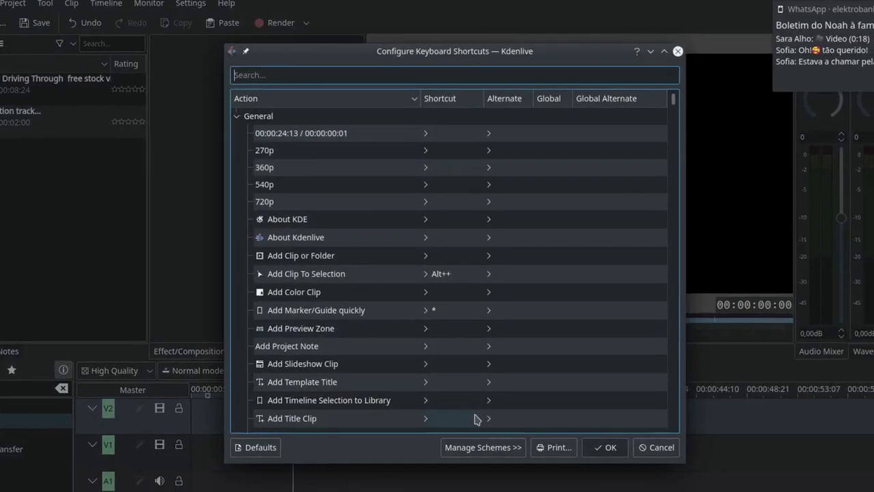
click(497, 449)
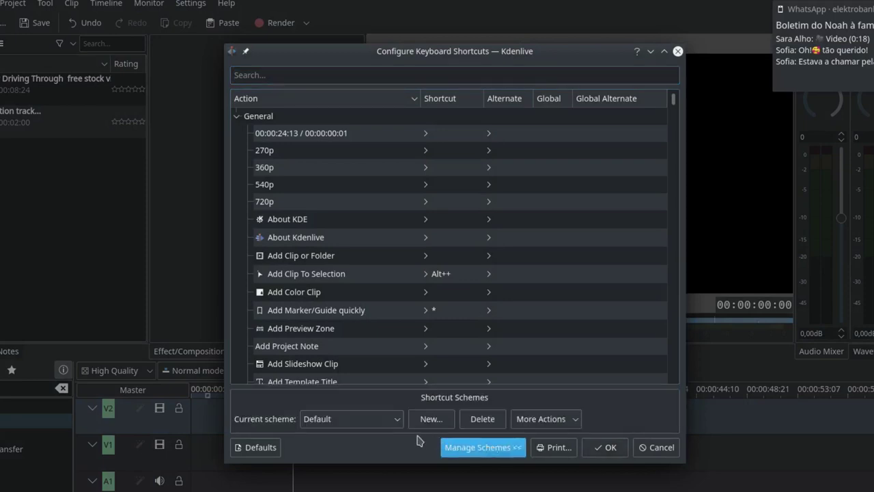
click(367, 424)
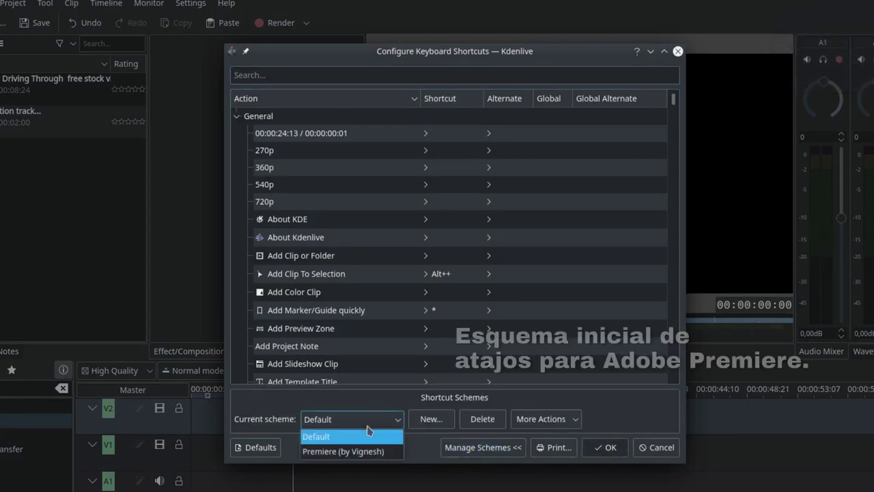
click(364, 451)
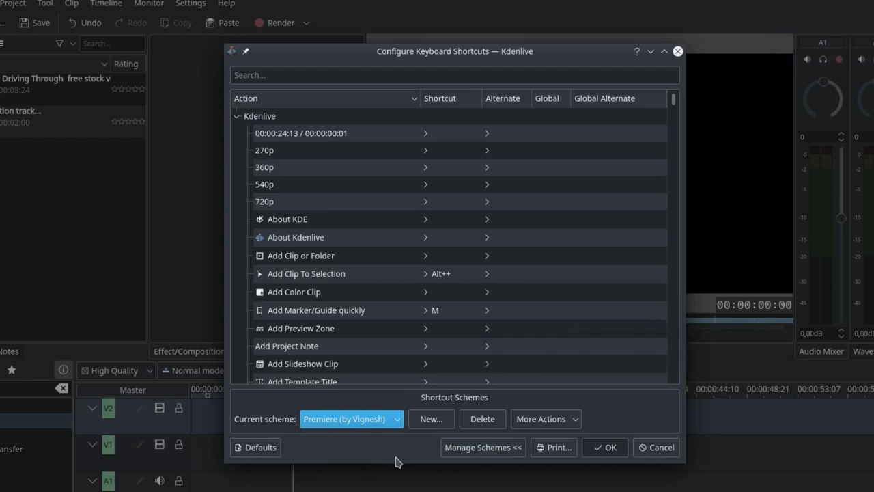
click(607, 448)
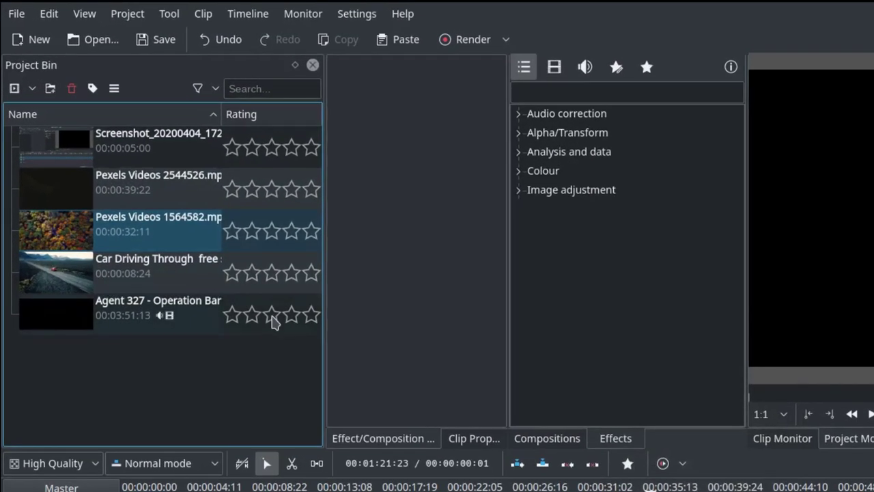
Step: Rate Agent 327 and Pexels 1564582 three stars, the car clip four, Pexels 2544526 two, and the screenshot five
click(273, 318)
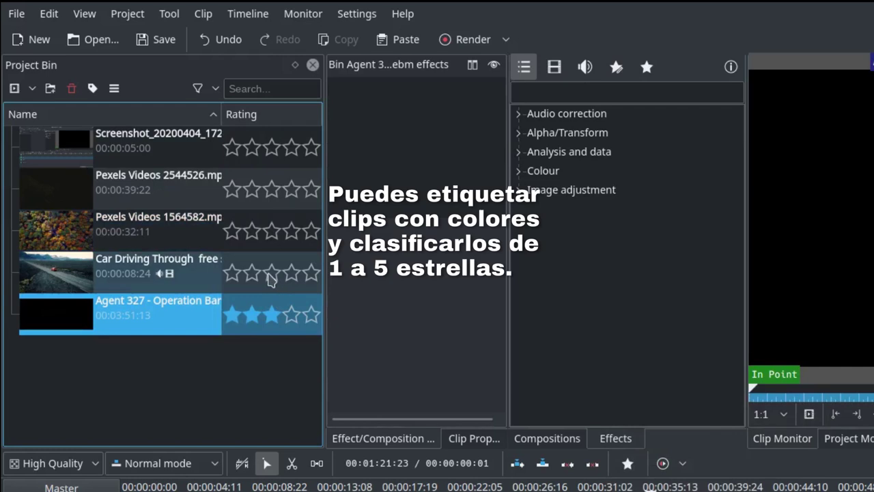
click(293, 274)
click(272, 232)
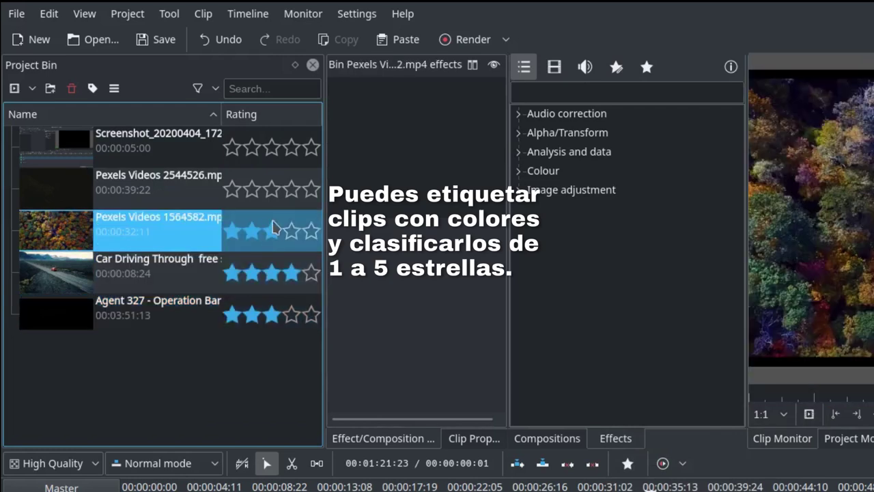
click(253, 190)
click(312, 148)
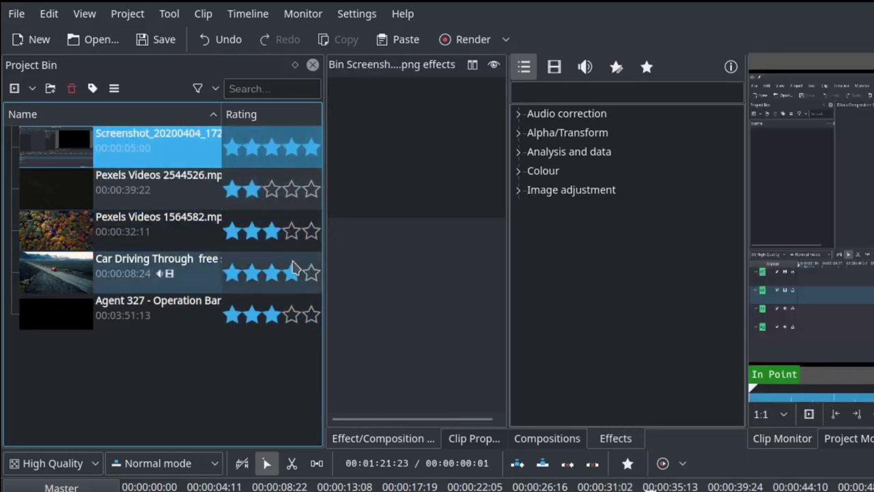
Step: Filter the project bin by 1 star, 2 stars and 3 stars in turn, and clear the filter
click(214, 89)
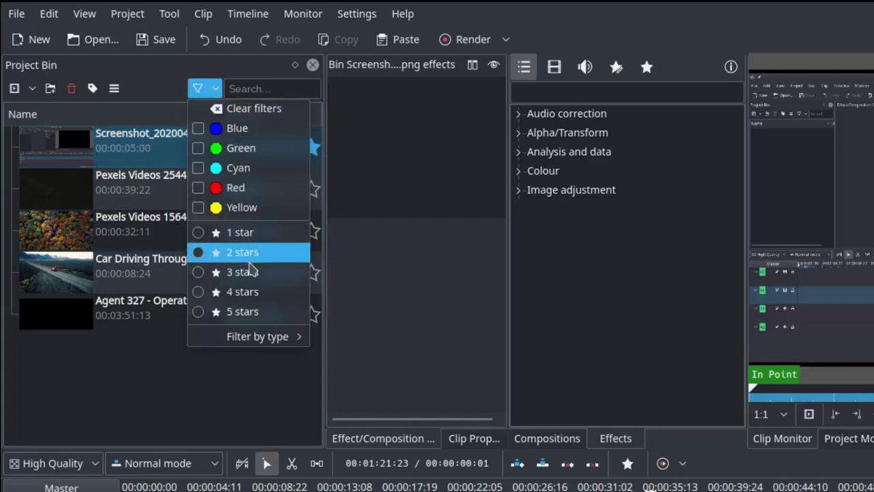
click(247, 233)
click(215, 89)
click(250, 253)
click(215, 89)
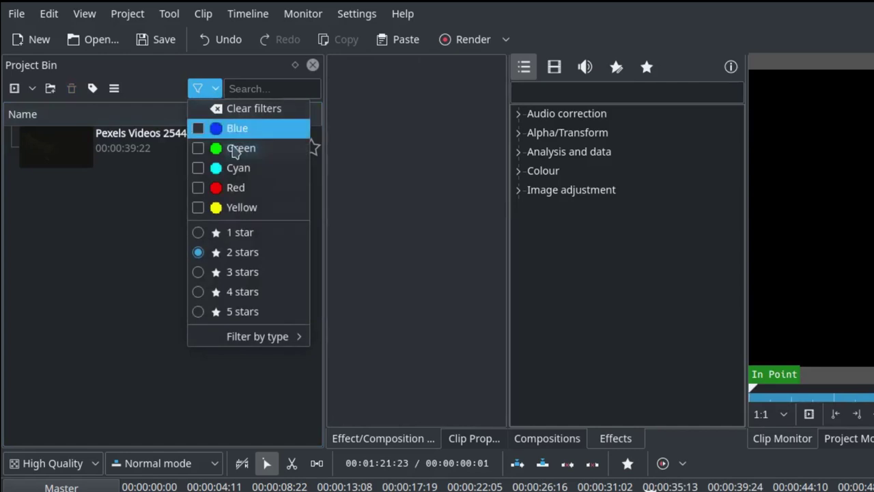
click(249, 273)
click(215, 89)
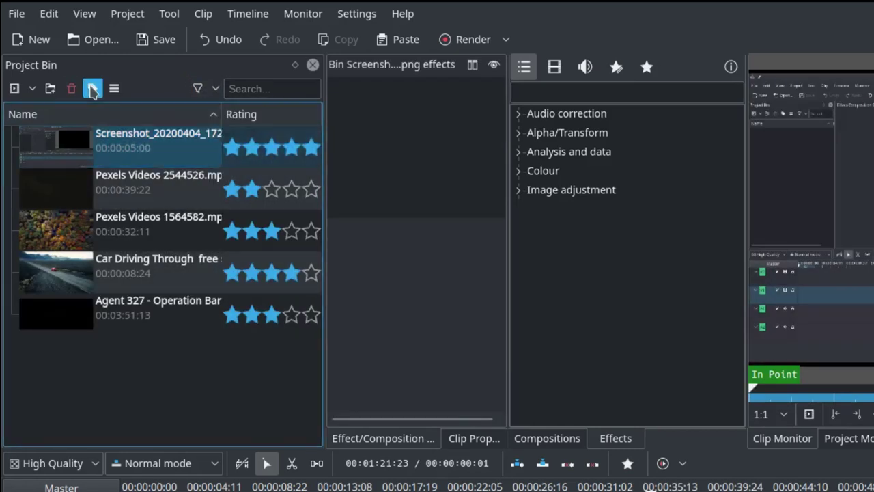
Step: Show the color tags and tag the screenshot blue and green, Pexels 2544526 green, and Pexels 1564582 green and red
click(92, 89)
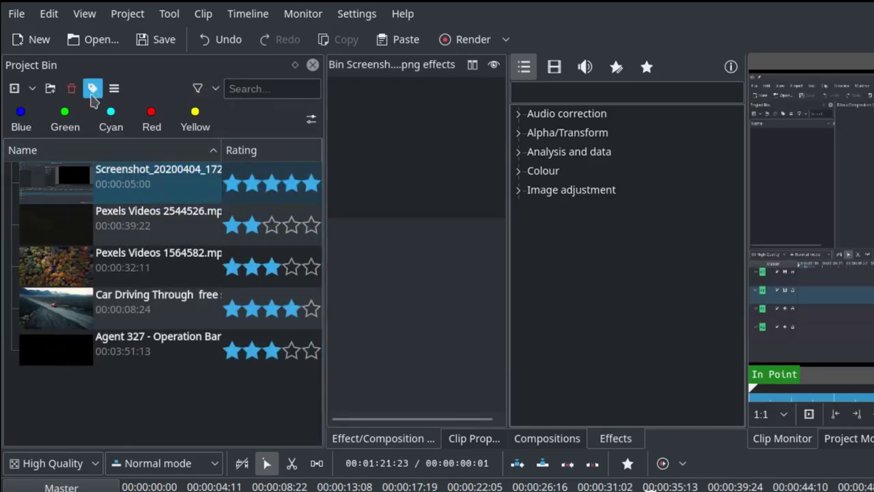
click(21, 119)
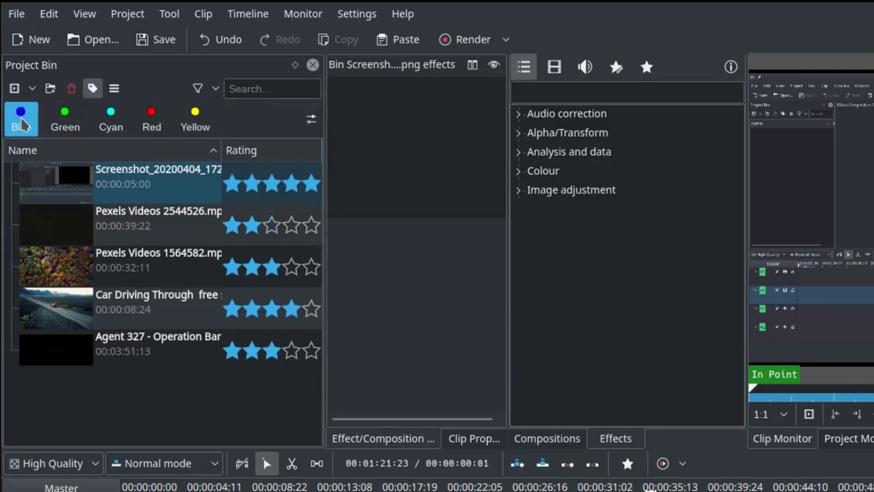
click(73, 123)
click(58, 225)
click(64, 117)
click(137, 263)
click(65, 117)
click(150, 119)
Step: Tag the car clip yellow and red, and the Agent 327 clip blue
click(157, 304)
click(195, 119)
click(150, 120)
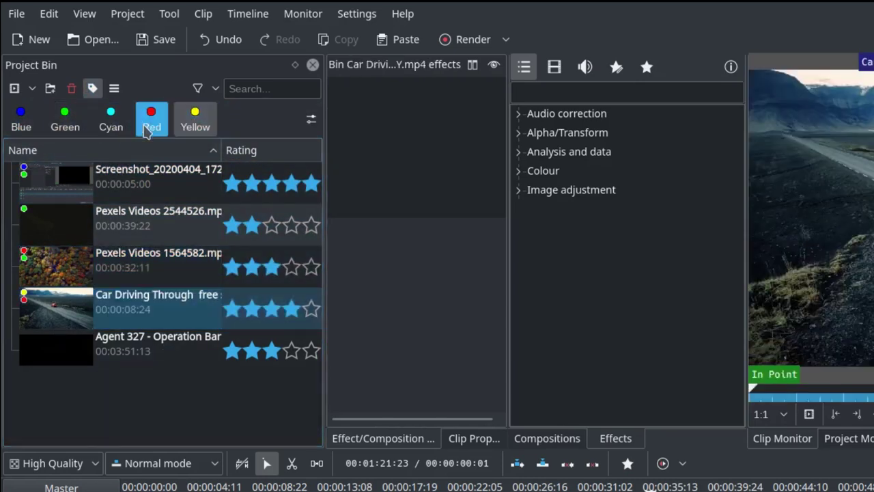
click(157, 345)
click(21, 120)
Step: Filter the project bin by blue, blue with green, green alone, green with red, and red alone
click(215, 89)
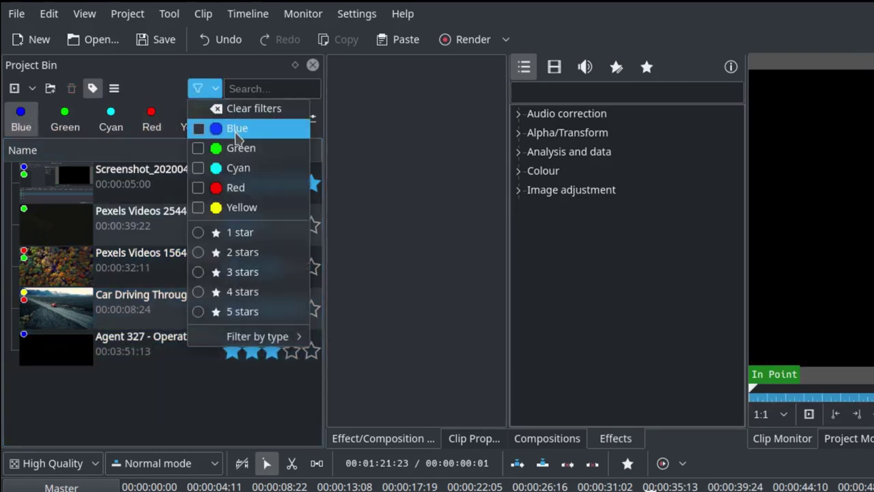
click(237, 127)
click(205, 88)
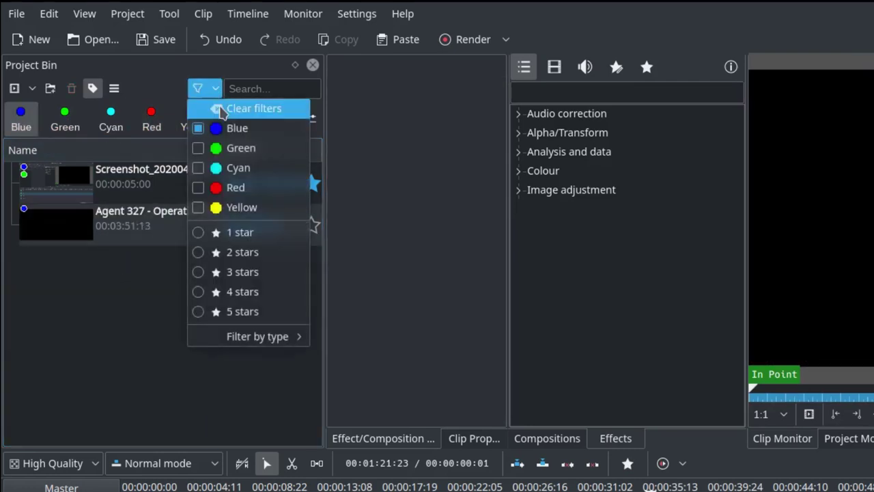
click(240, 148)
click(215, 95)
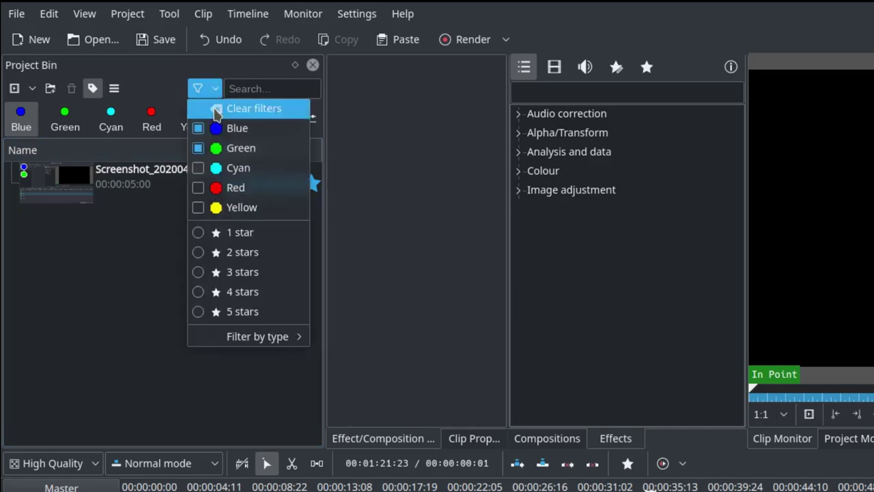
click(200, 130)
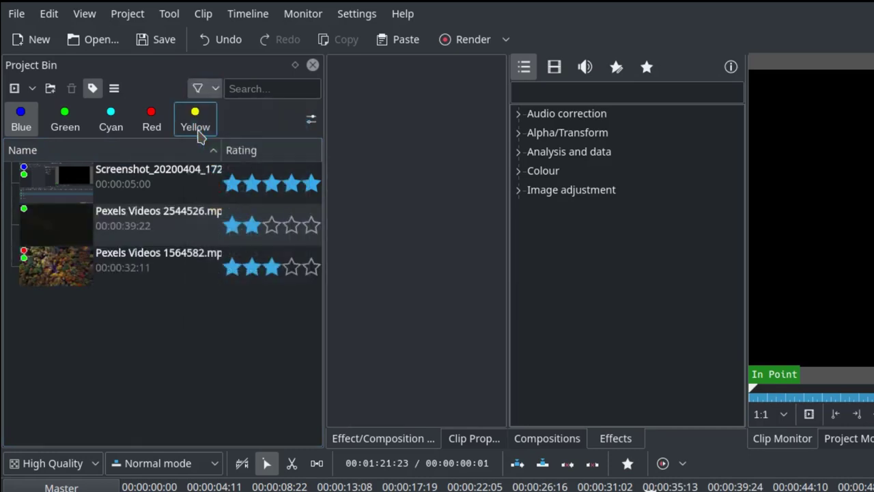
click(207, 92)
click(227, 187)
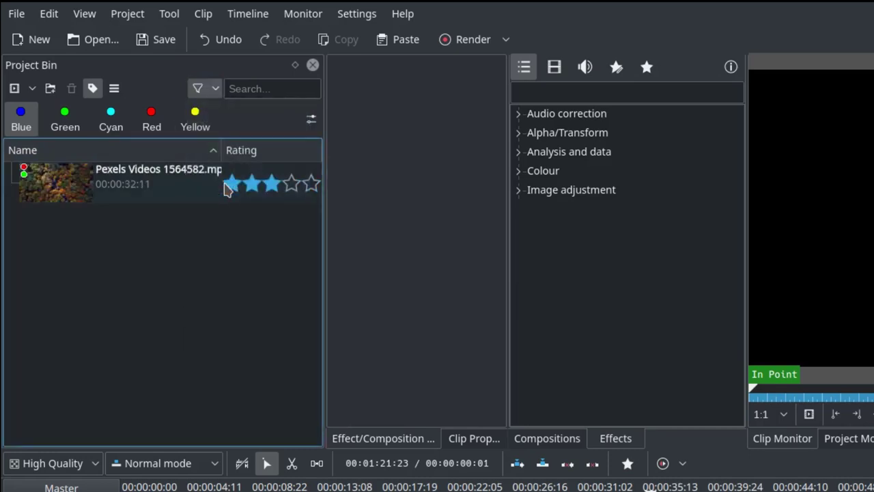
click(205, 89)
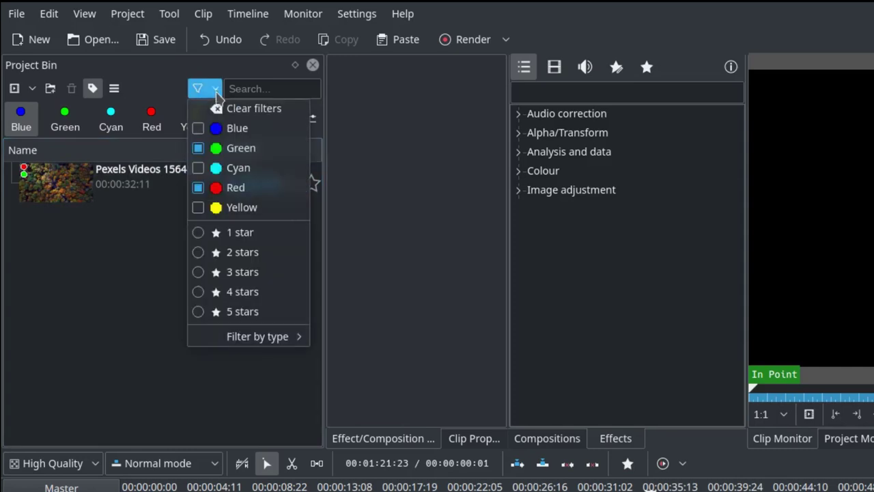
click(230, 151)
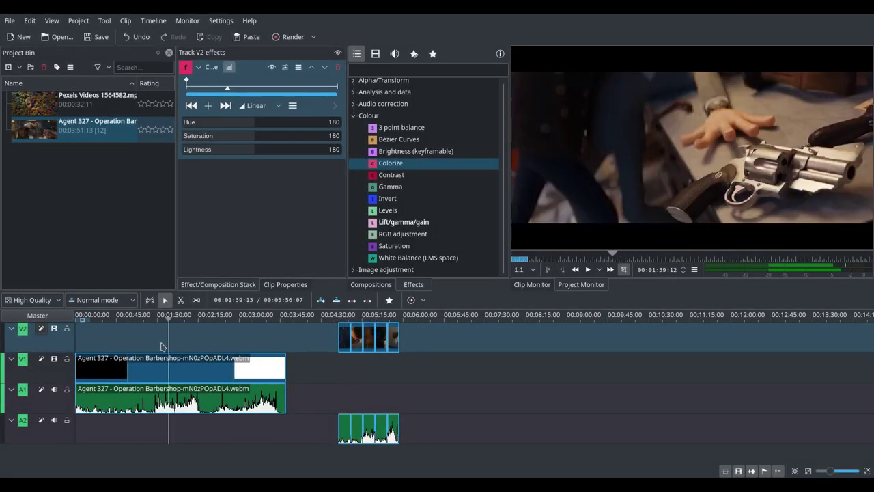
Step: Set the long Agent 327 clip on tracks V1 and A1 as the audio reference
drag(325, 338, 403, 369)
right_click(229, 399)
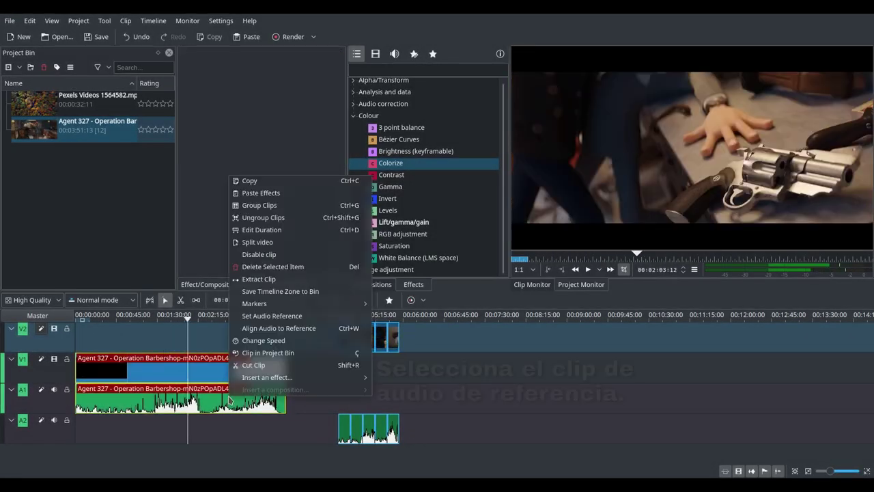
click(280, 316)
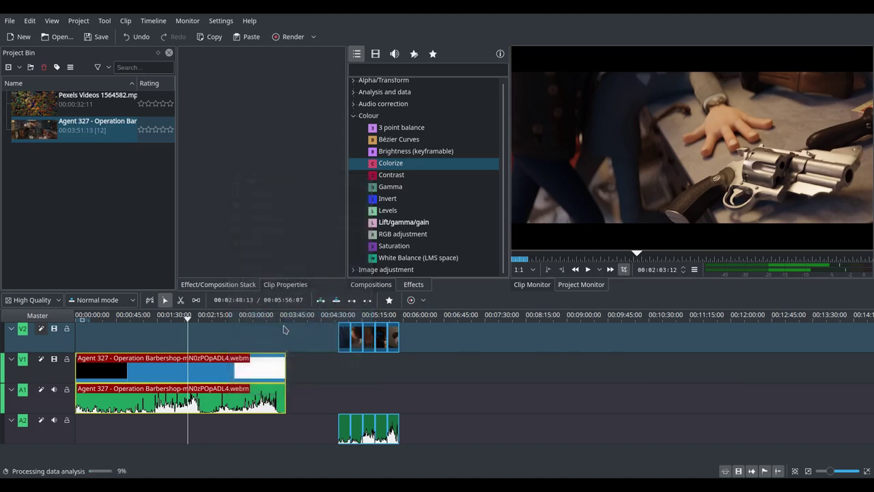
Step: Select all the short clips on tracks V2 and A2 and align their audio to the reference
drag(329, 342, 412, 369)
right_click(369, 337)
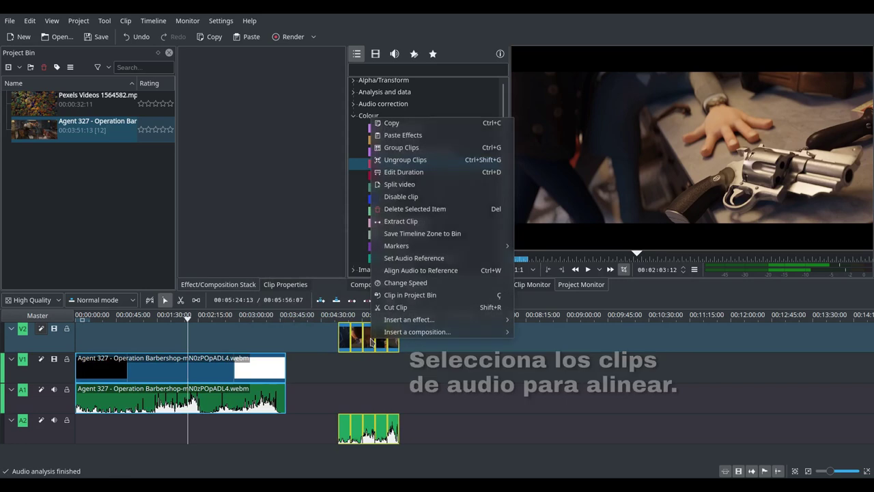
click(413, 272)
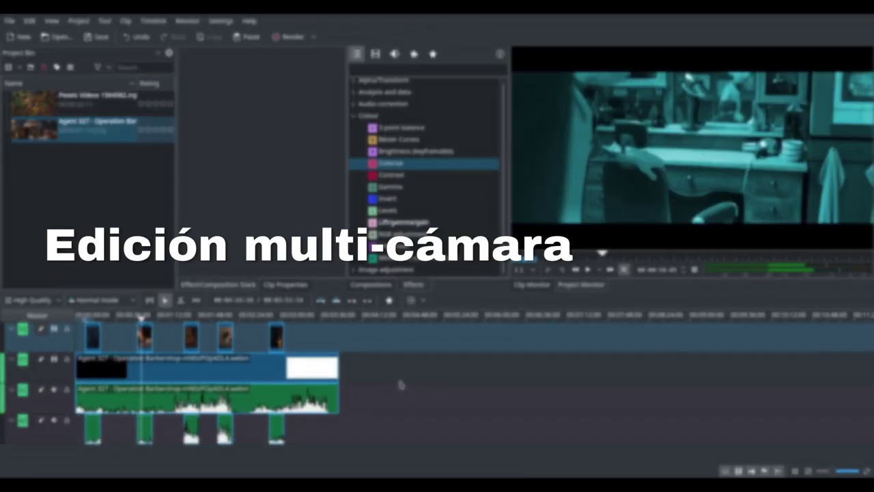
Step: Turn on the multitrack view in the project monitor and preview both video tracks at the third short clip on V2
right_click(588, 162)
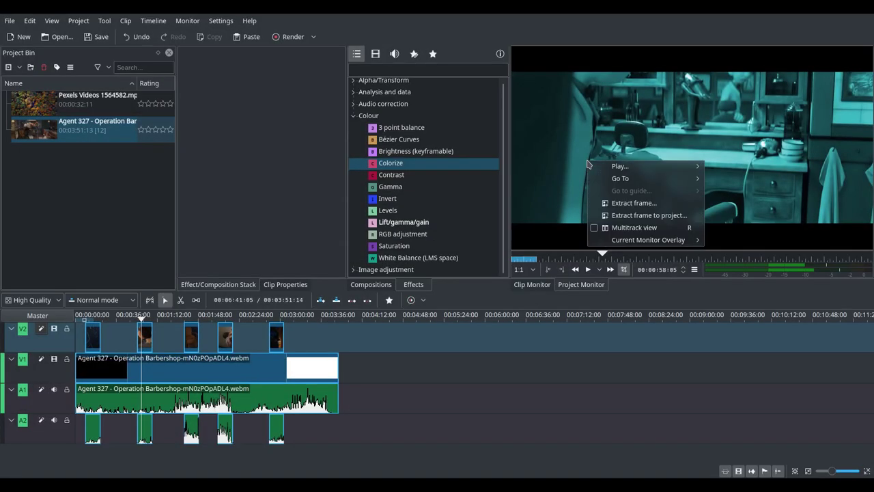
click(635, 227)
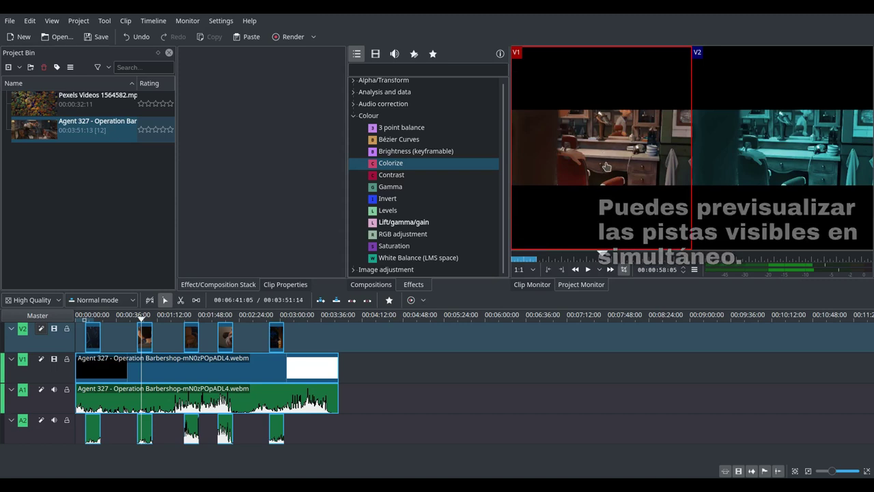
drag(179, 344, 191, 347)
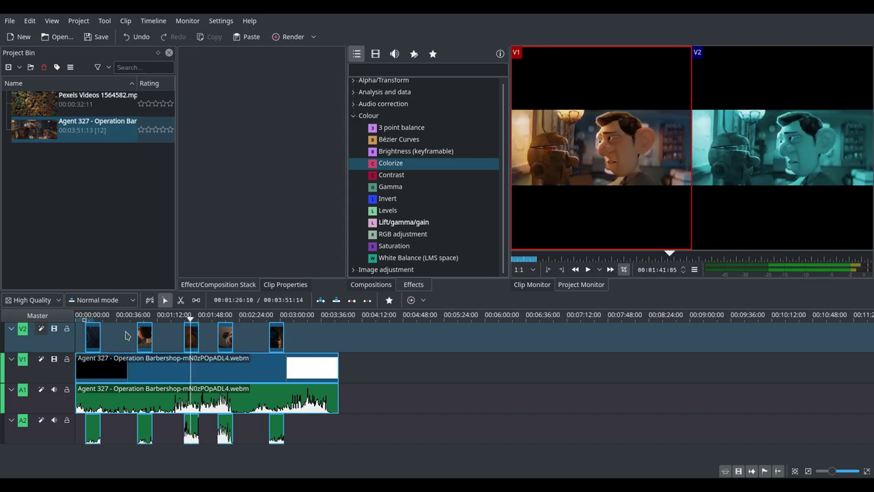
Step: Set track V2's Colorize effect to hue 200, saturation 233 and lightness 163, and play the timeline from the fourth short clip
click(59, 346)
click(245, 124)
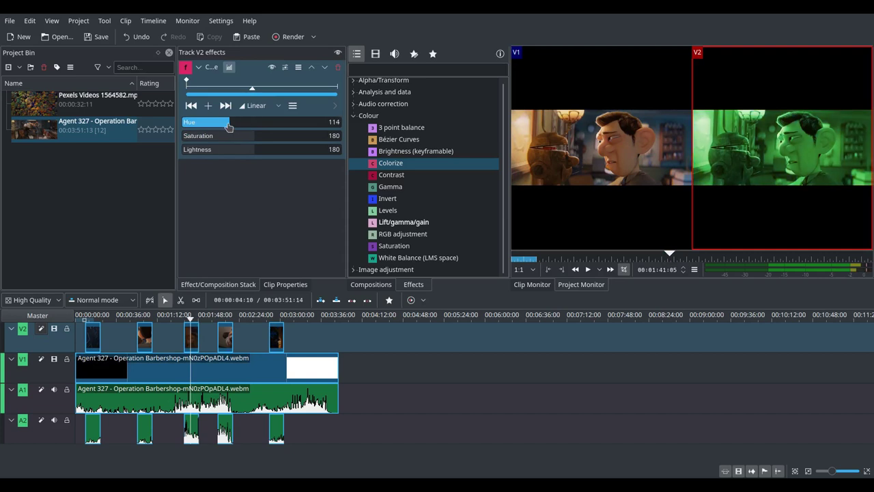
drag(271, 129, 263, 130)
drag(211, 341, 220, 340)
key(space)
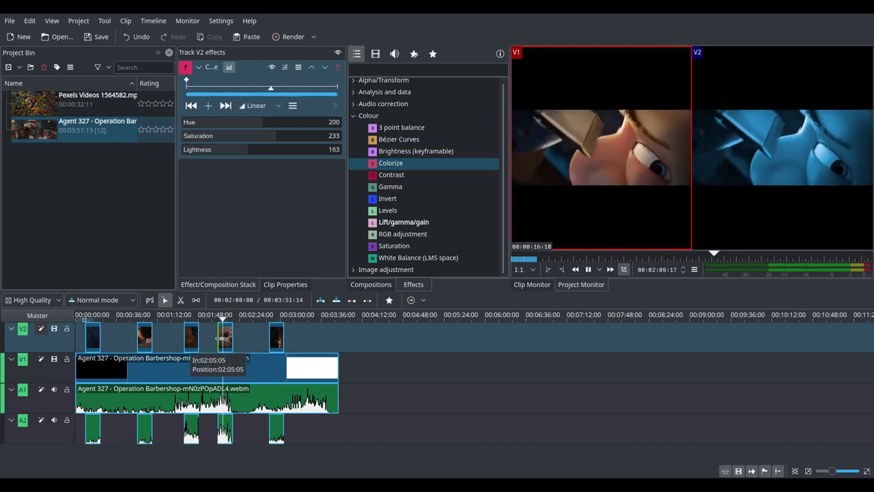